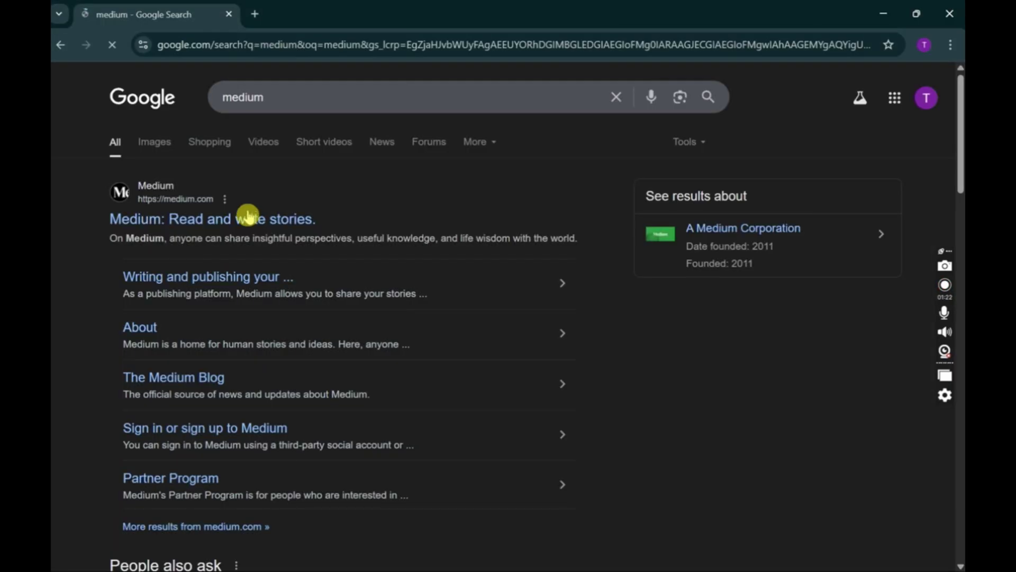
Open the Medium website from the search results and sign up for Medium with Google.
{"action": "left_click", "coordinate": [248, 218]}
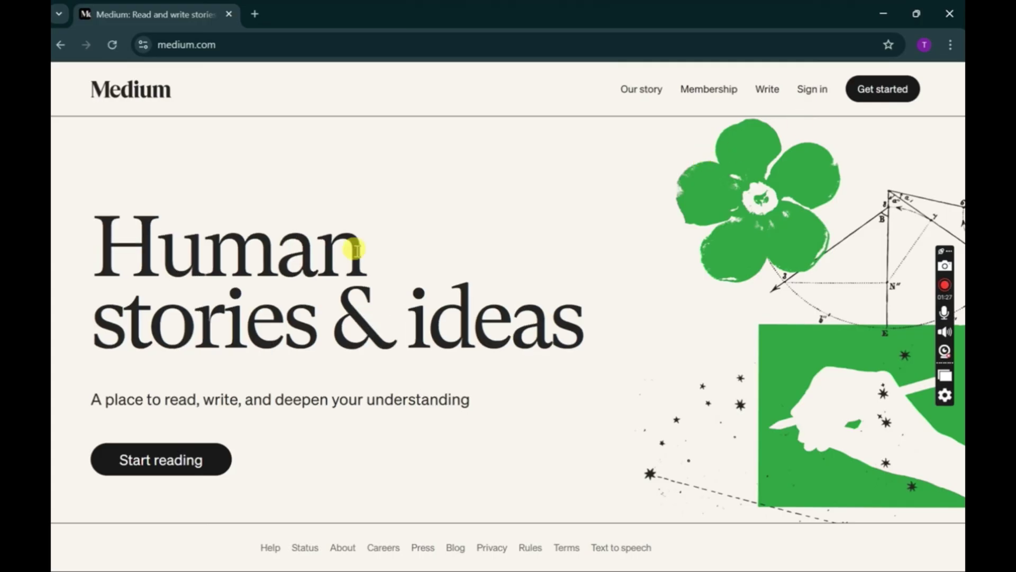
{"action": "left_click", "coordinate": [914, 95]}
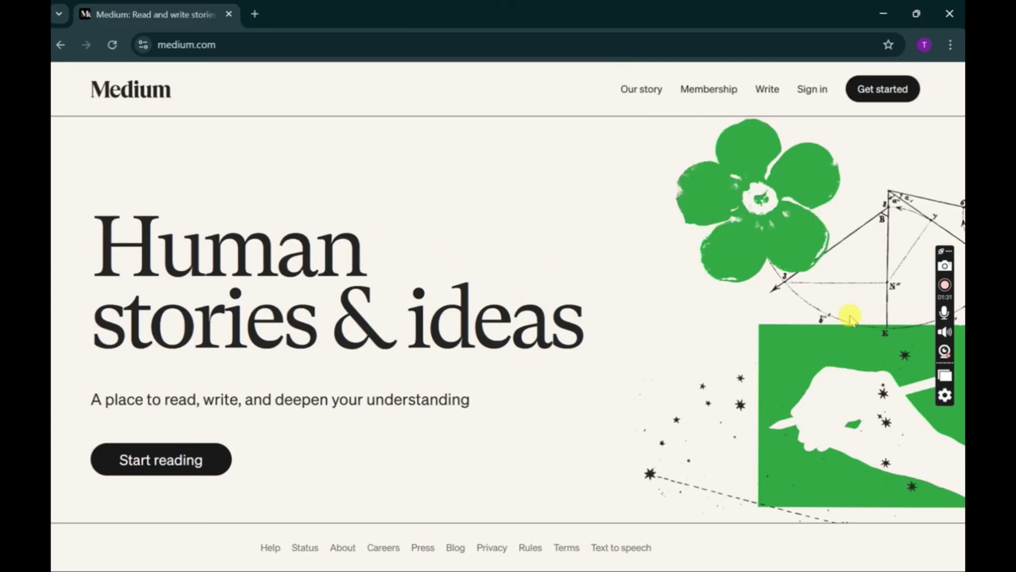
{"action": "left_click", "coordinate": [887, 100]}
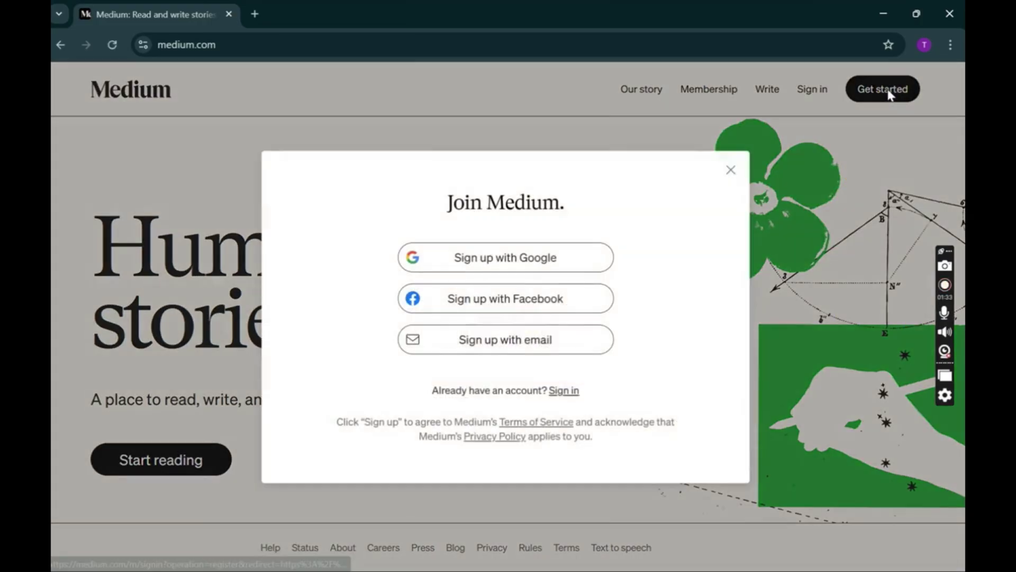
{"action": "left_click", "coordinate": [552, 273]}
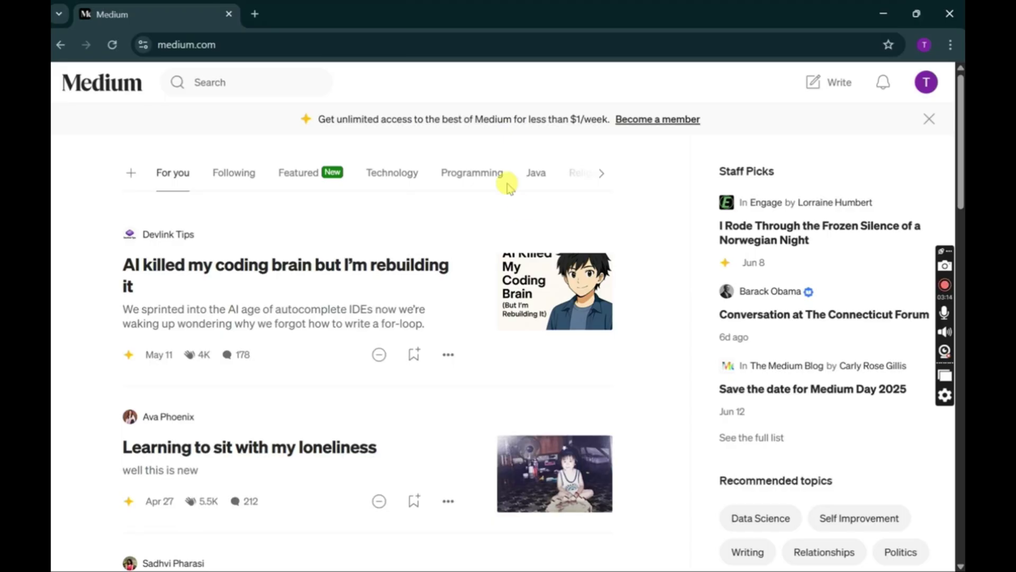
Browse the For you feed and open the article "AI killed my coding brain but I'm rebuilding it".
{"action": "scroll", "coordinate": [212, 232], "scroll_direction": "down", "scroll_amount": 2}
{"action": "scroll", "coordinate": [244, 275], "scroll_direction": "down", "scroll_amount": 1}
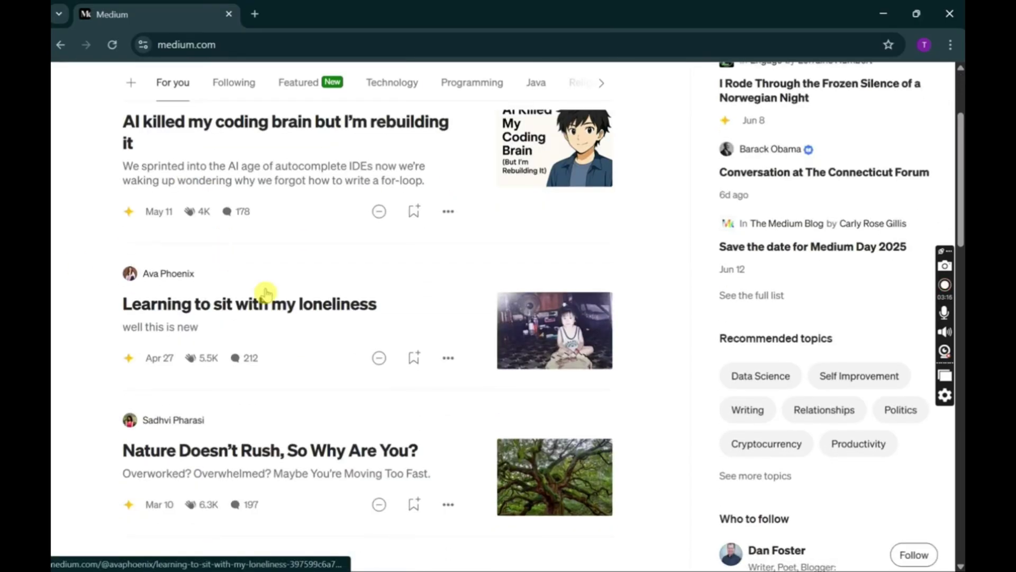
{"action": "scroll", "coordinate": [381, 175], "scroll_direction": "up", "scroll_amount": 4}
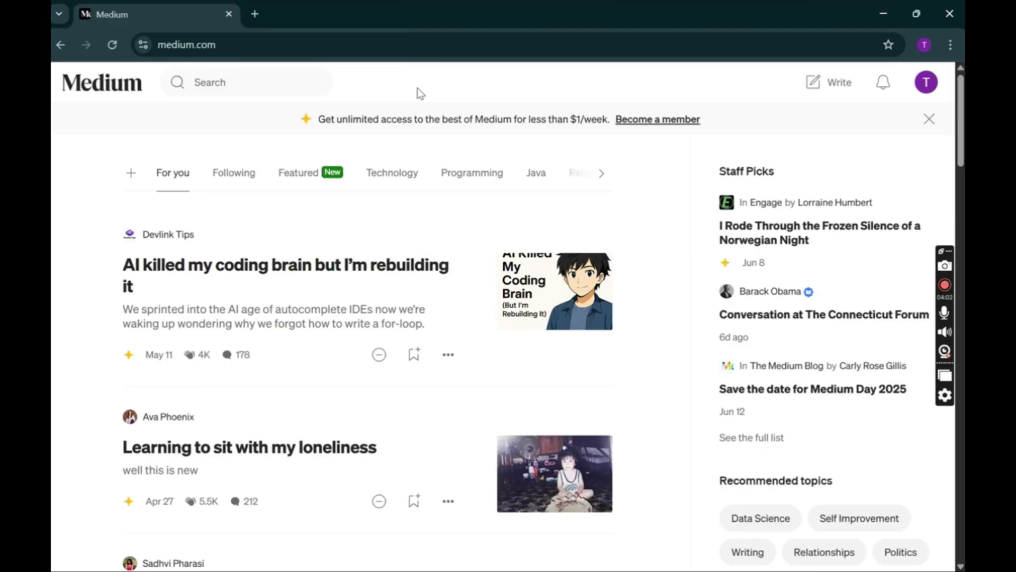
{"action": "scroll", "coordinate": [313, 289], "scroll_direction": "down", "scroll_amount": 2}
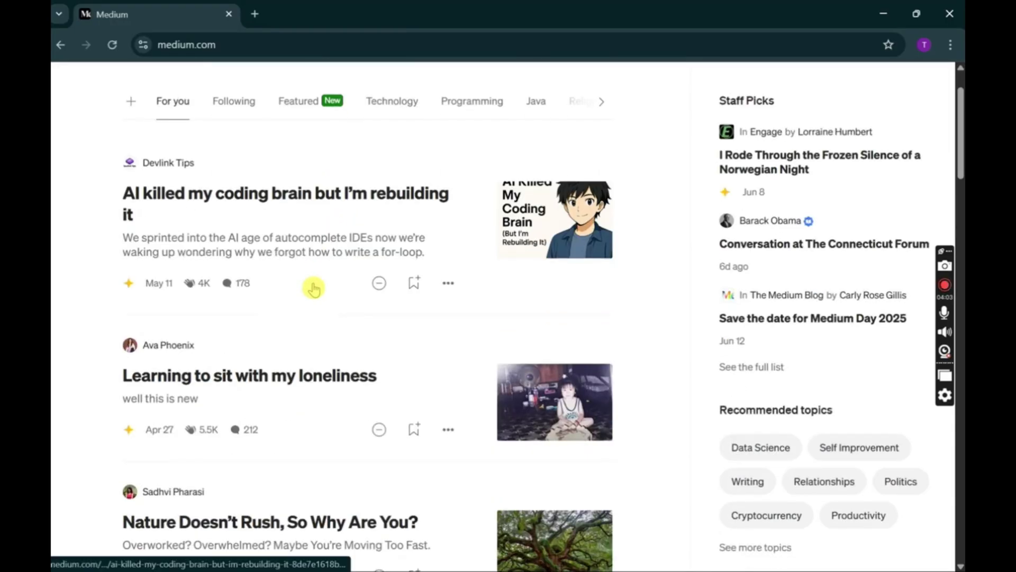
{"action": "scroll", "coordinate": [314, 290], "scroll_direction": "down", "scroll_amount": 1}
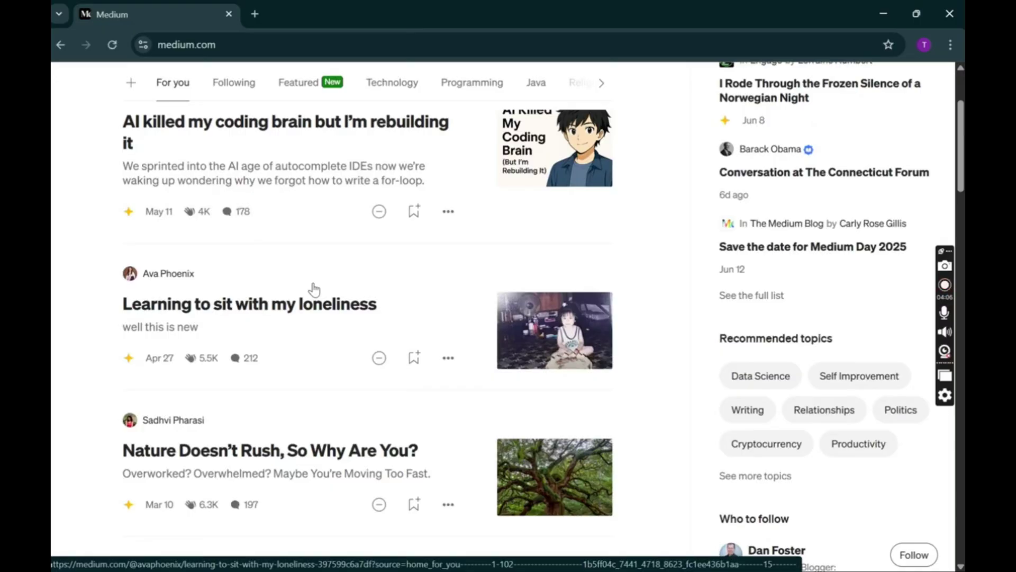
{"action": "scroll", "coordinate": [313, 289], "scroll_direction": "down", "scroll_amount": 5}
{"action": "mouse_move", "coordinate": [314, 290]}
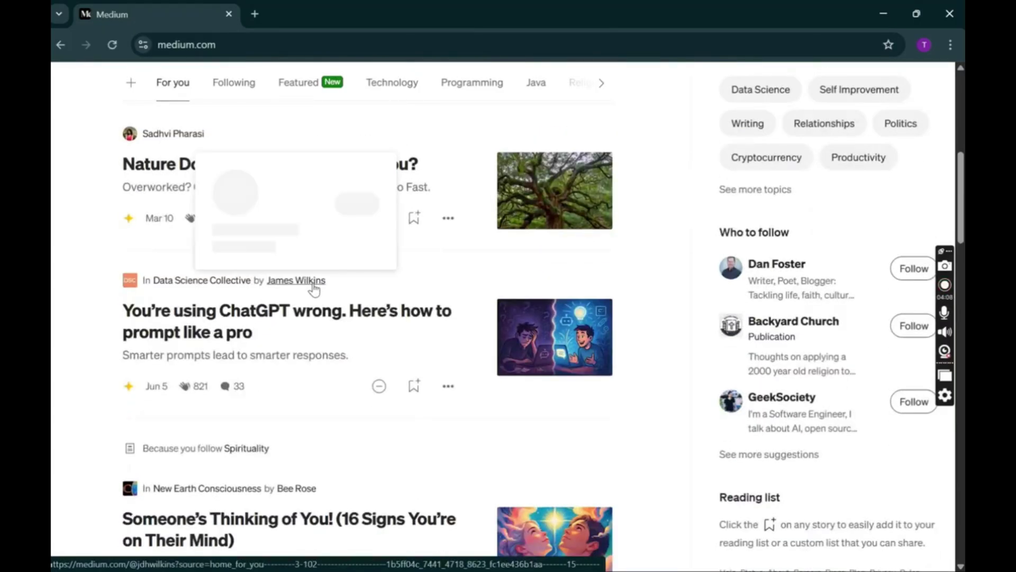
{"action": "scroll", "coordinate": [461, 289], "scroll_direction": "up", "scroll_amount": 7}
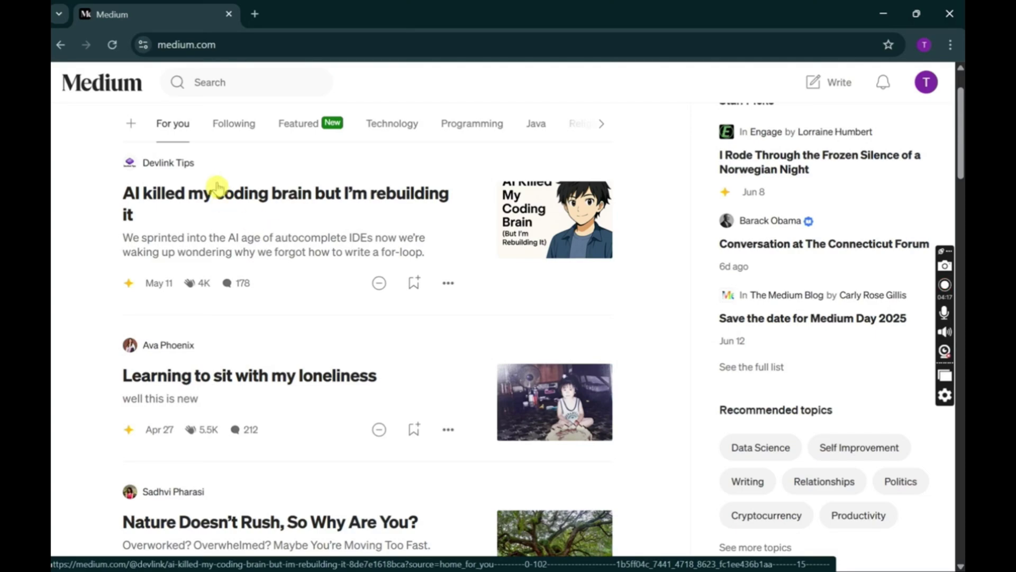
{"action": "left_click", "coordinate": [241, 200]}
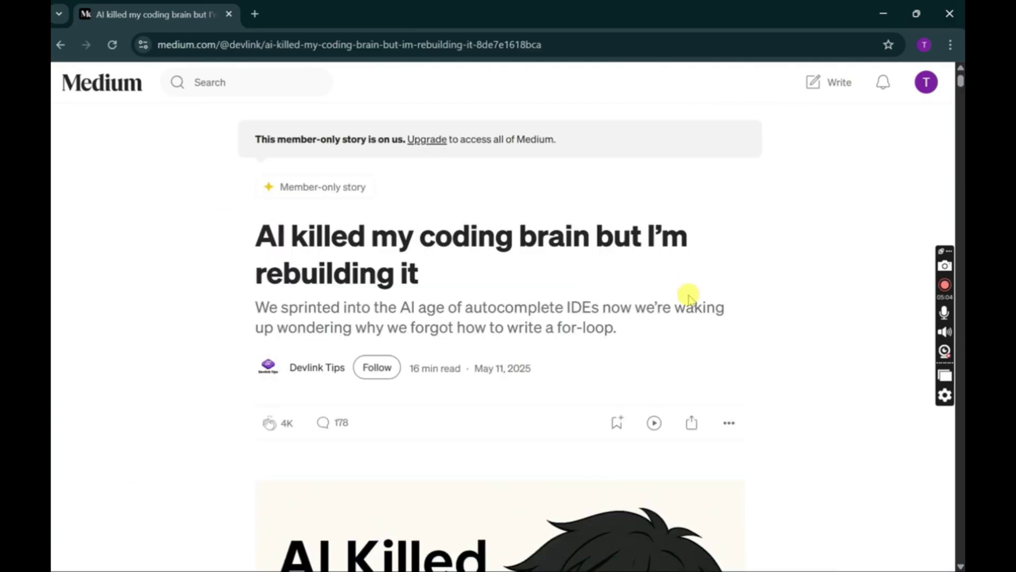
{"action": "mouse_move", "coordinate": [961, 81]}
{"action": "left_mouse_down"}
{"action": "mouse_move", "coordinate": [961, 474]}
{"action": "mouse_move", "coordinate": [961, 81]}
{"action": "left_mouse_up"}
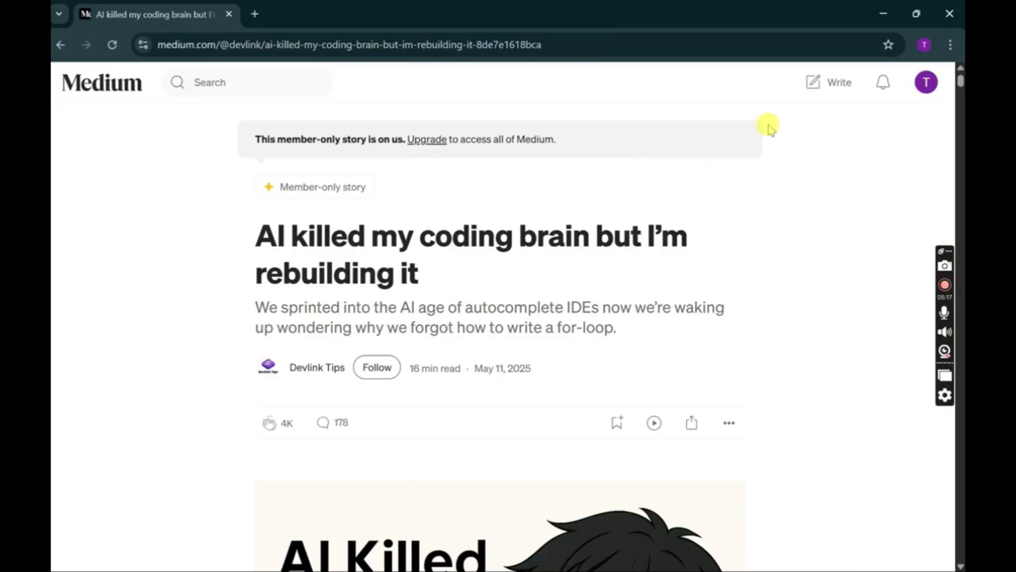
Start a new Medium story and place the cursor in its title and story body fields.
{"action": "left_click", "coordinate": [850, 91]}
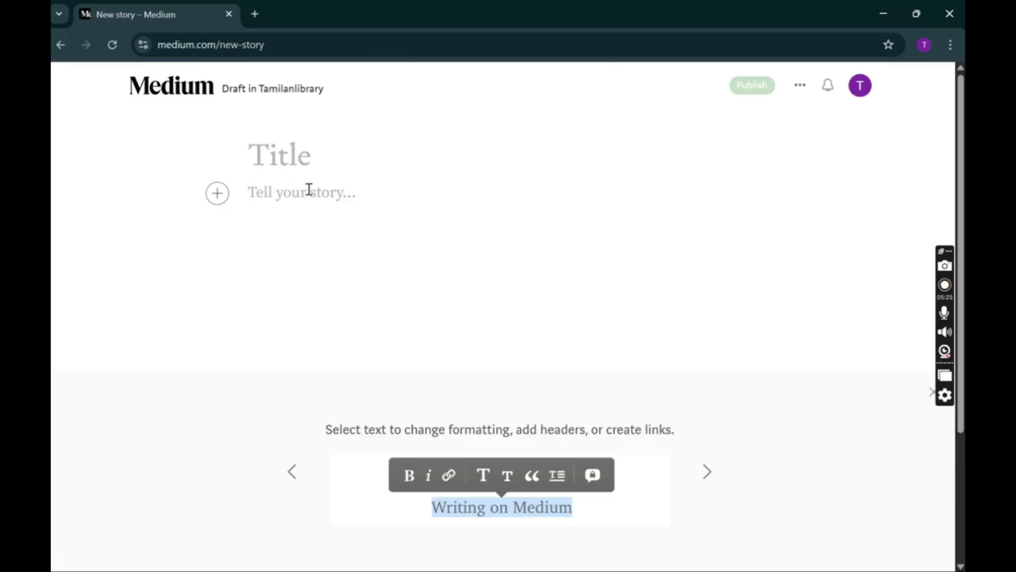
{"action": "left_click", "coordinate": [356, 157]}
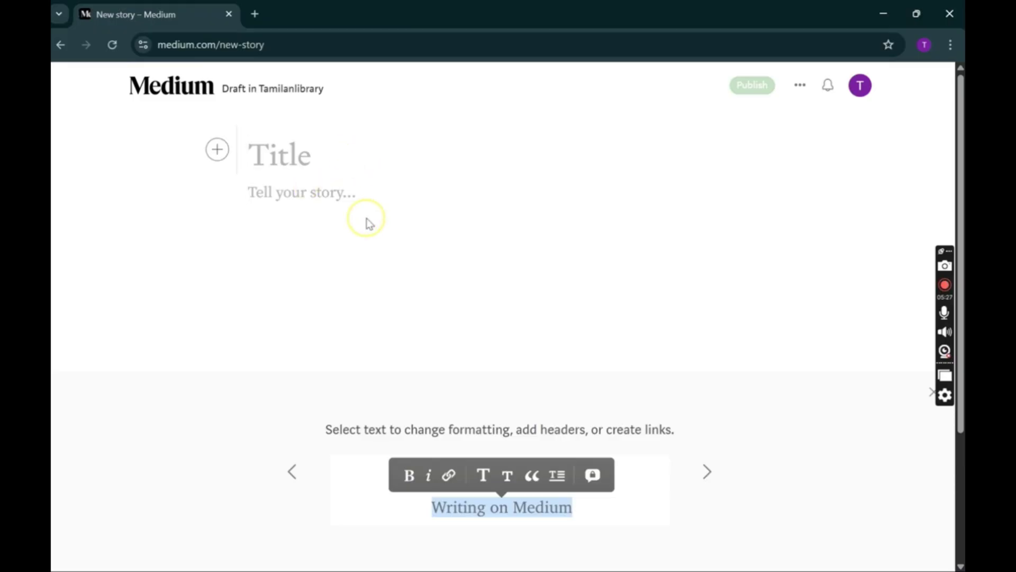
{"action": "left_click", "coordinate": [372, 203]}
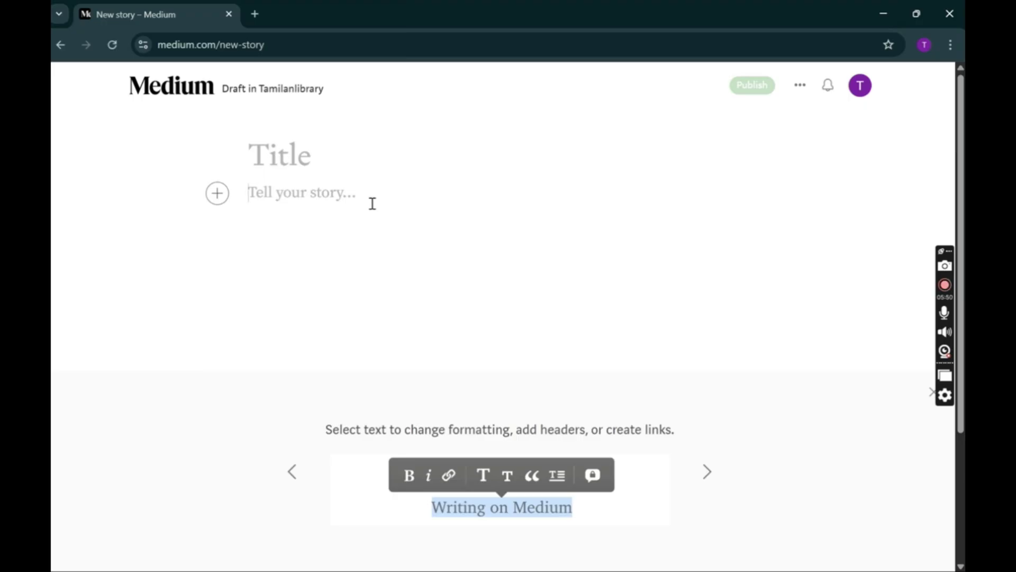
{"action": "left_click", "coordinate": [367, 162]}
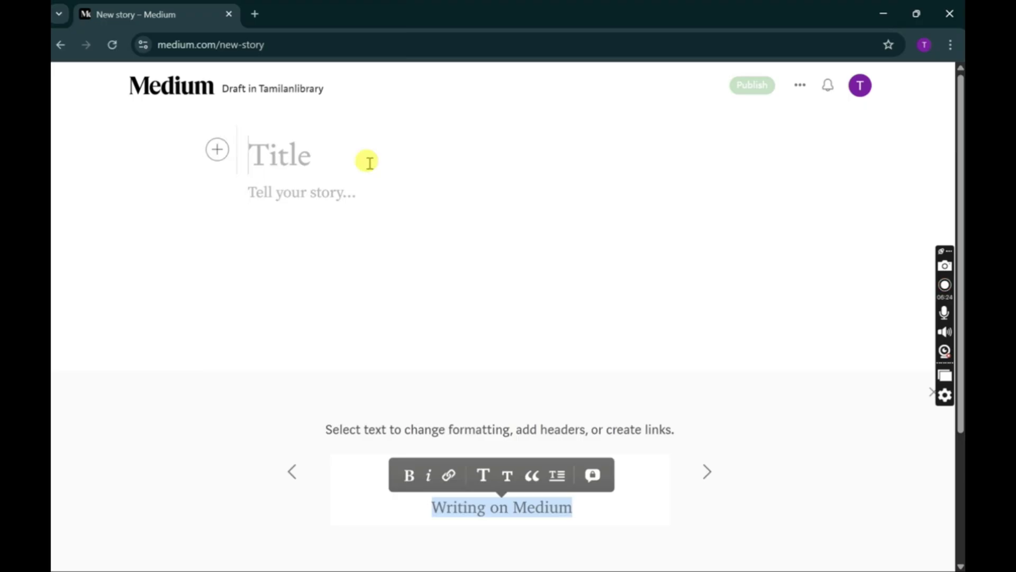
{"action": "left_click", "coordinate": [315, 208]}
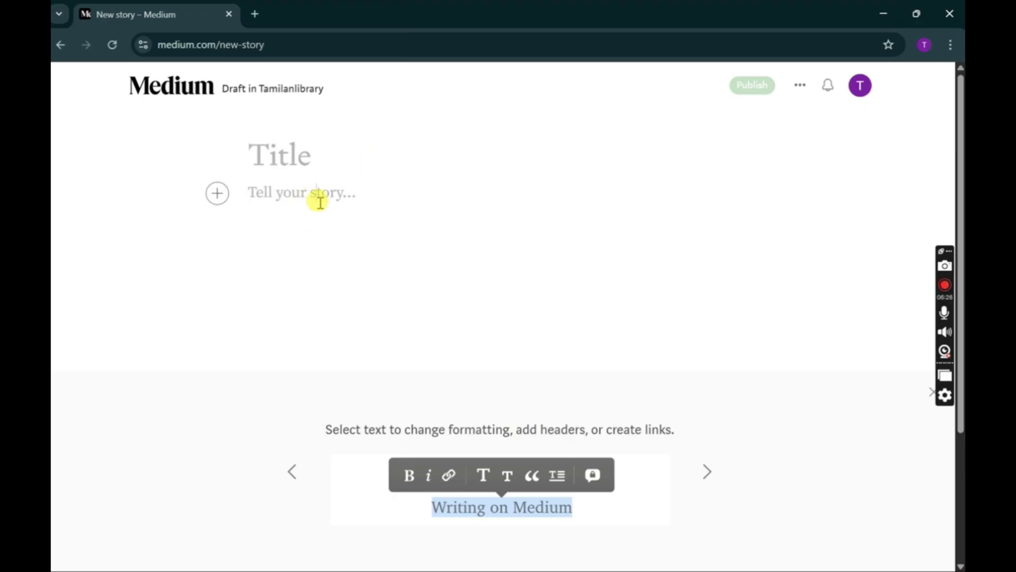
{"action": "left_click", "coordinate": [343, 156]}
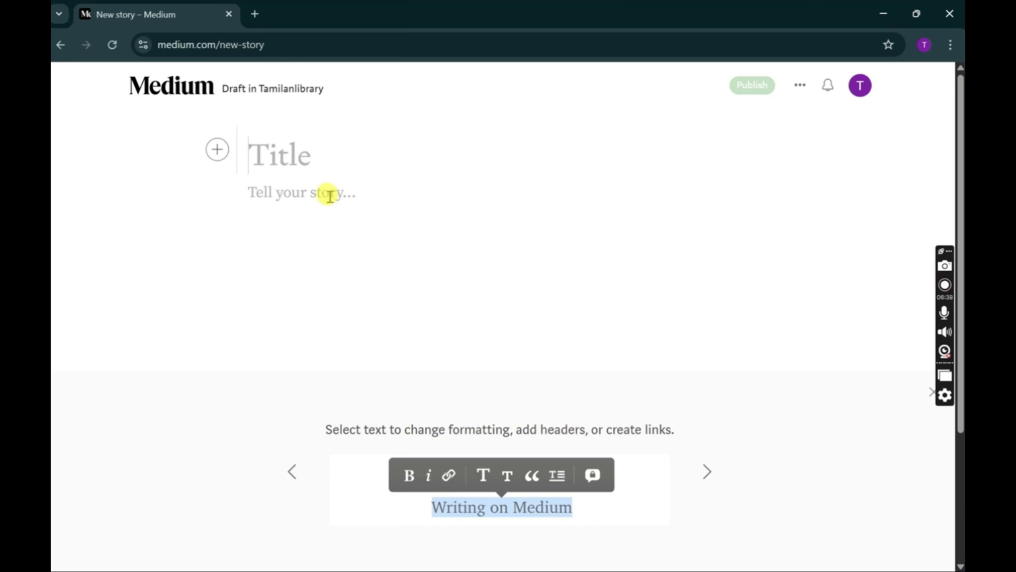
{"action": "left_click", "coordinate": [329, 195]}
{"action": "left_click", "coordinate": [339, 173]}
{"action": "left_click", "coordinate": [333, 204]}
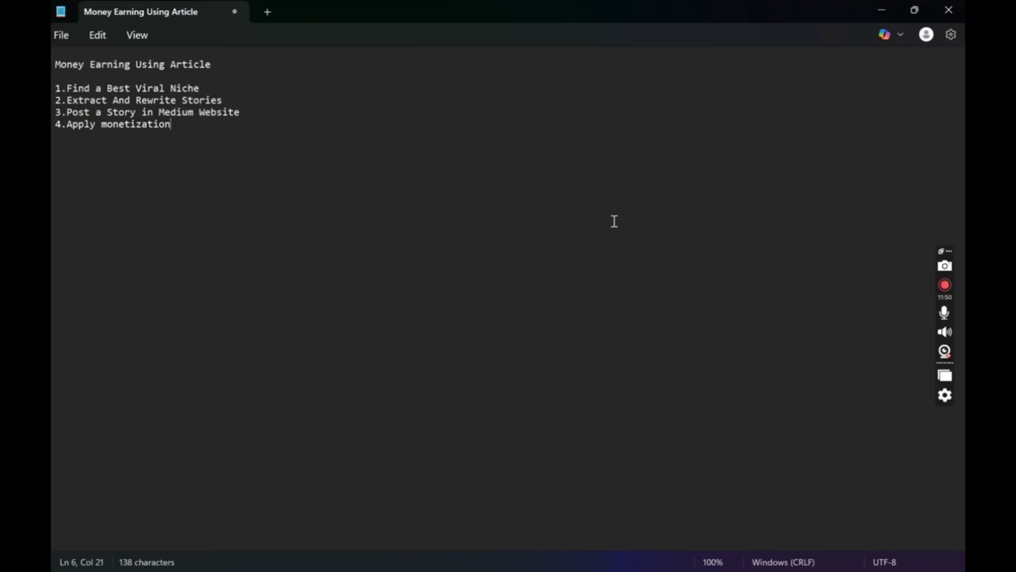
Switch to Medium in Chrome and browse the Programming, Religion and Spirituality topic feeds.
{"action": "key", "text": "alt+Tab"}
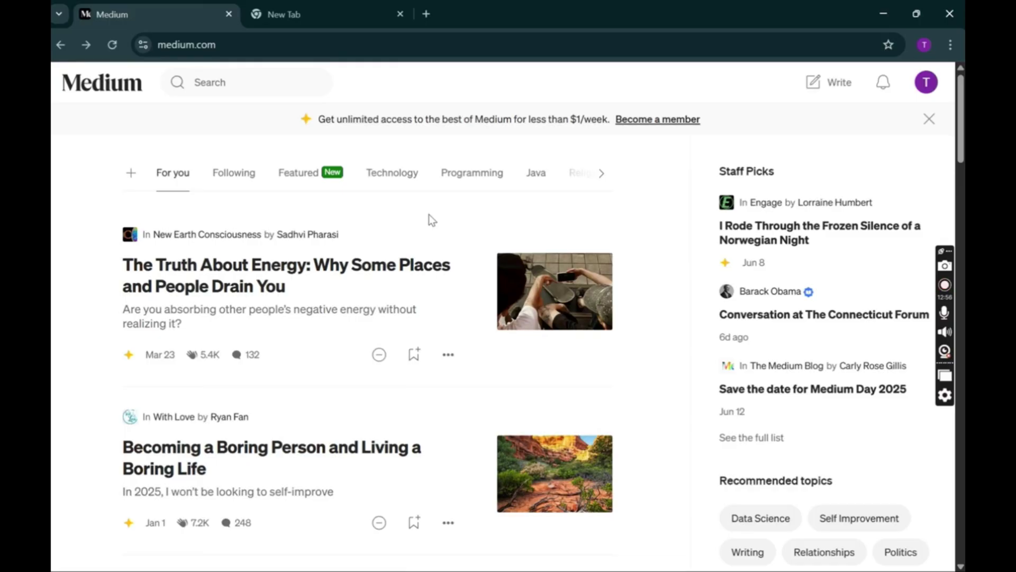
{"action": "left_click", "coordinate": [461, 177]}
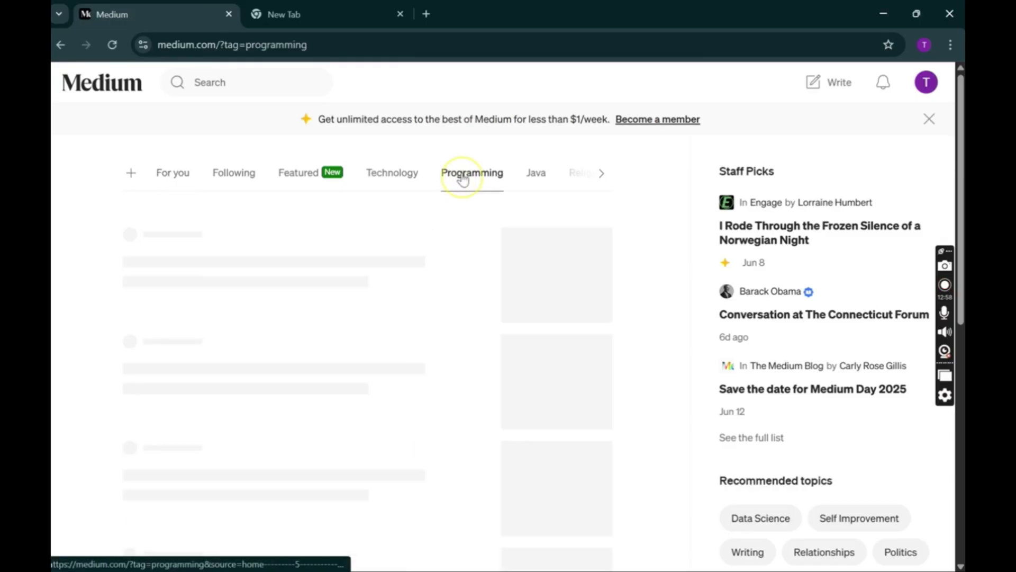
{"action": "left_click", "coordinate": [600, 175]}
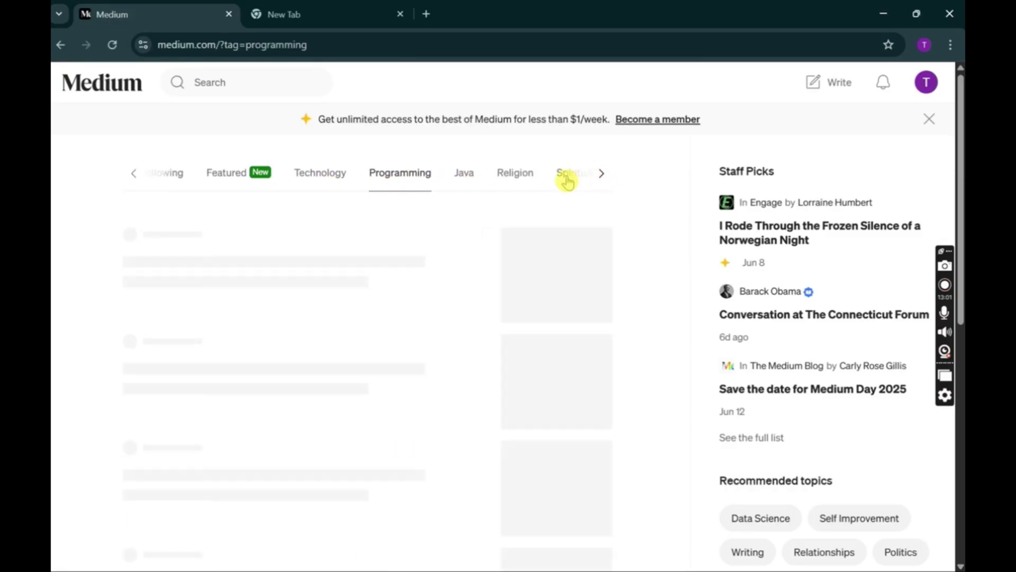
{"action": "left_click", "coordinate": [517, 174]}
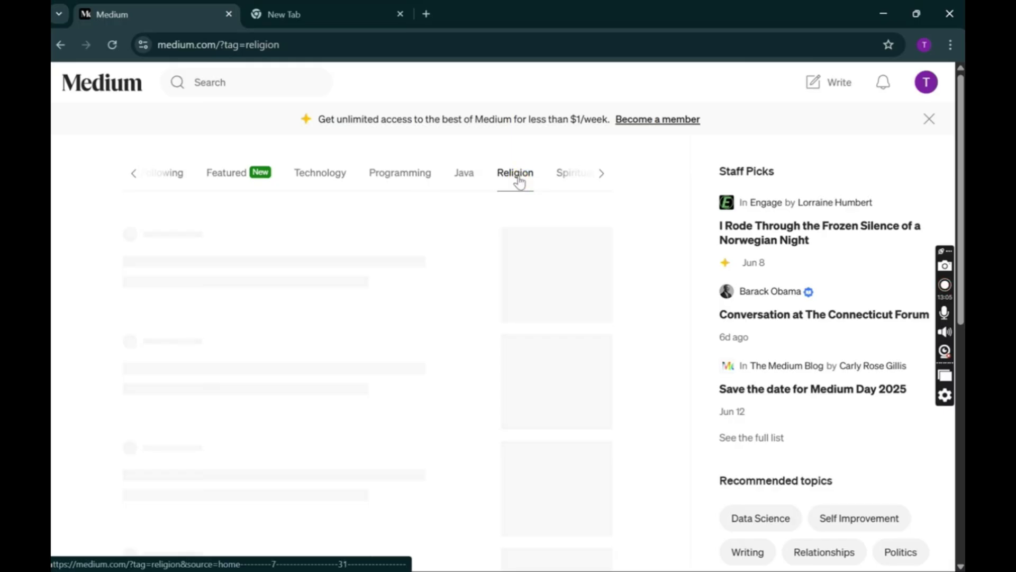
{"action": "left_click", "coordinate": [567, 179]}
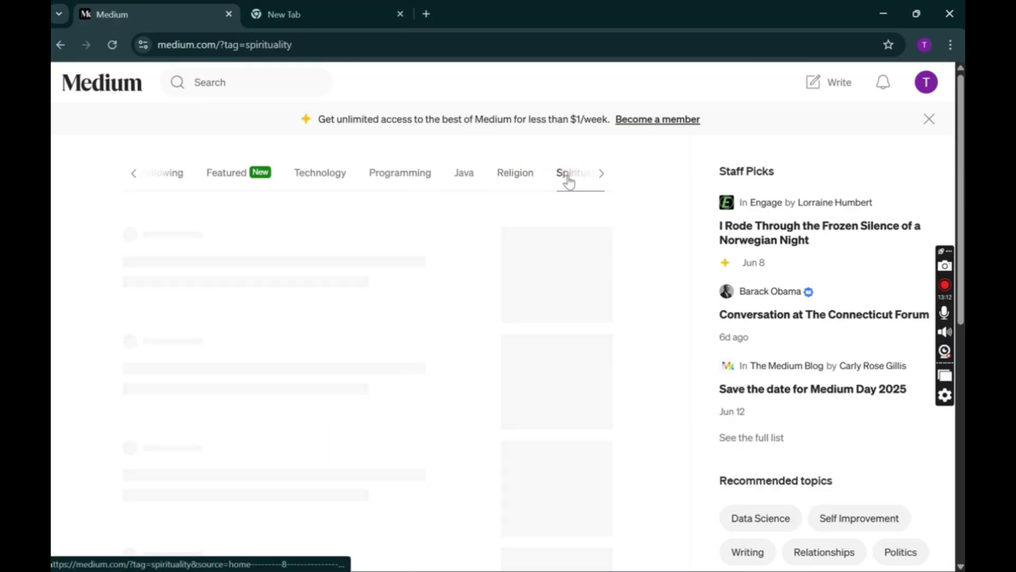
{"action": "left_click", "coordinate": [437, 218]}
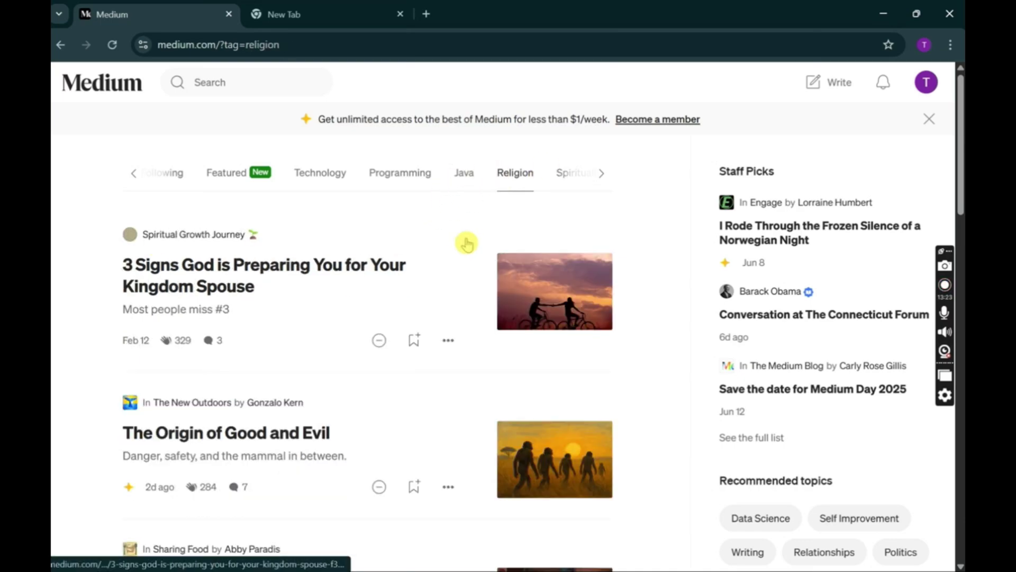
Open the Religion article "3 Signs God is Preparing You for Your Kingdom Spouse" and skim it to the end.
{"action": "left_click", "coordinate": [254, 272]}
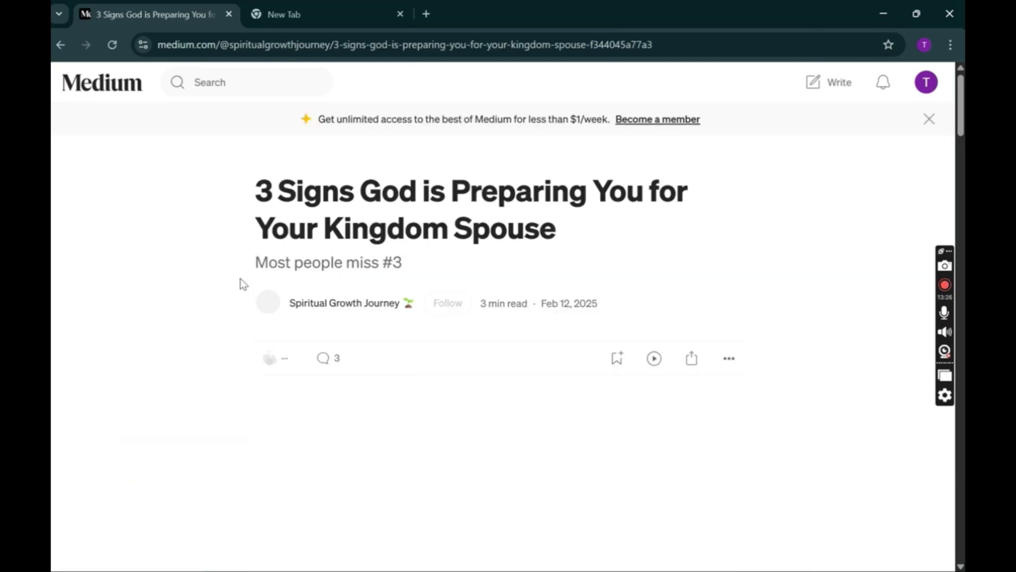
{"action": "scroll", "coordinate": [441, 319], "scroll_direction": "down", "scroll_amount": 7}
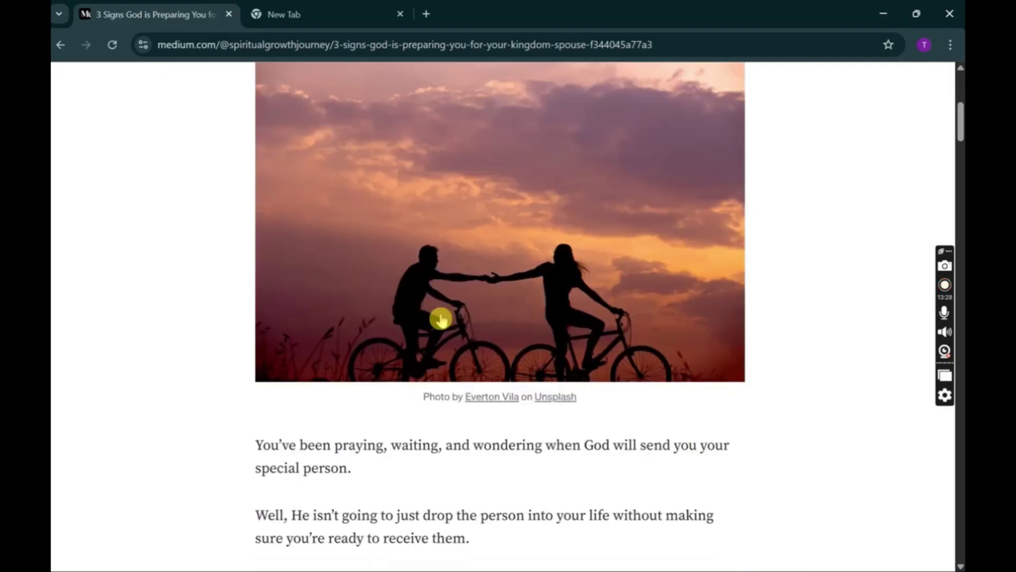
{"action": "scroll", "coordinate": [441, 319], "scroll_direction": "down", "scroll_amount": 20}
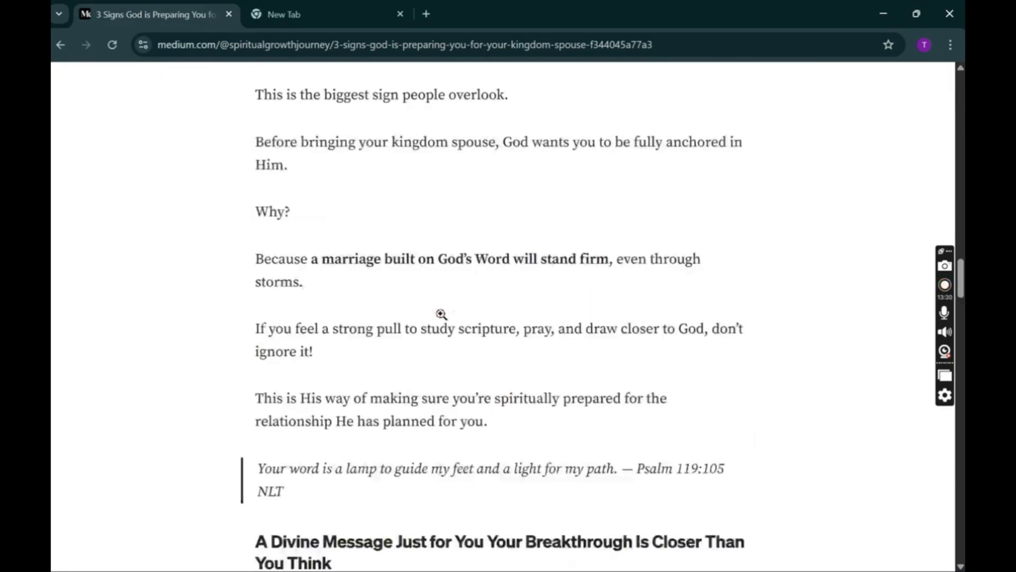
{"action": "scroll", "coordinate": [441, 314], "scroll_direction": "down", "scroll_amount": 12}
{"action": "scroll", "coordinate": [438, 312], "scroll_direction": "up", "scroll_amount": 5}
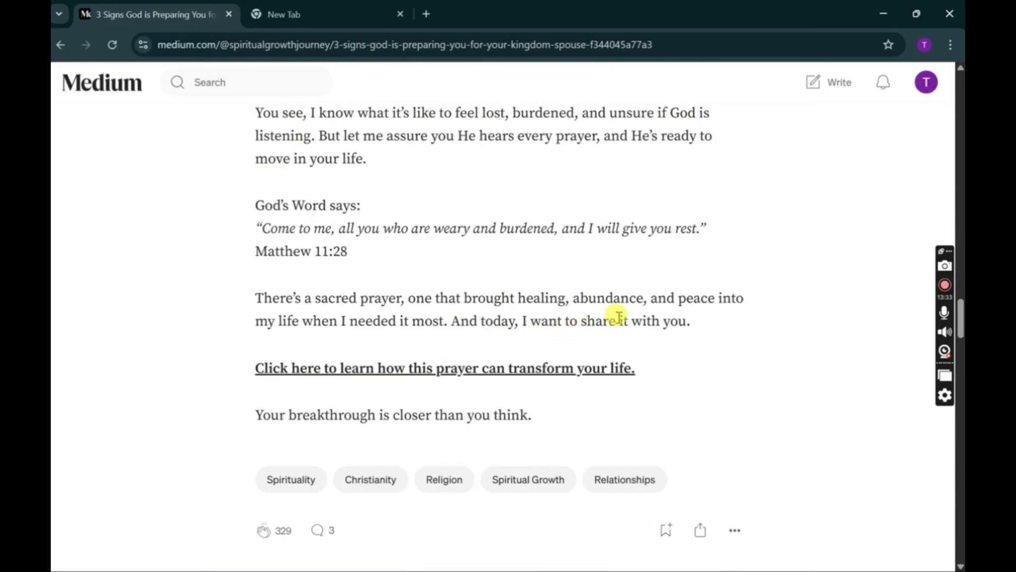
{"action": "scroll", "coordinate": [619, 317], "scroll_direction": "up", "scroll_amount": 20}
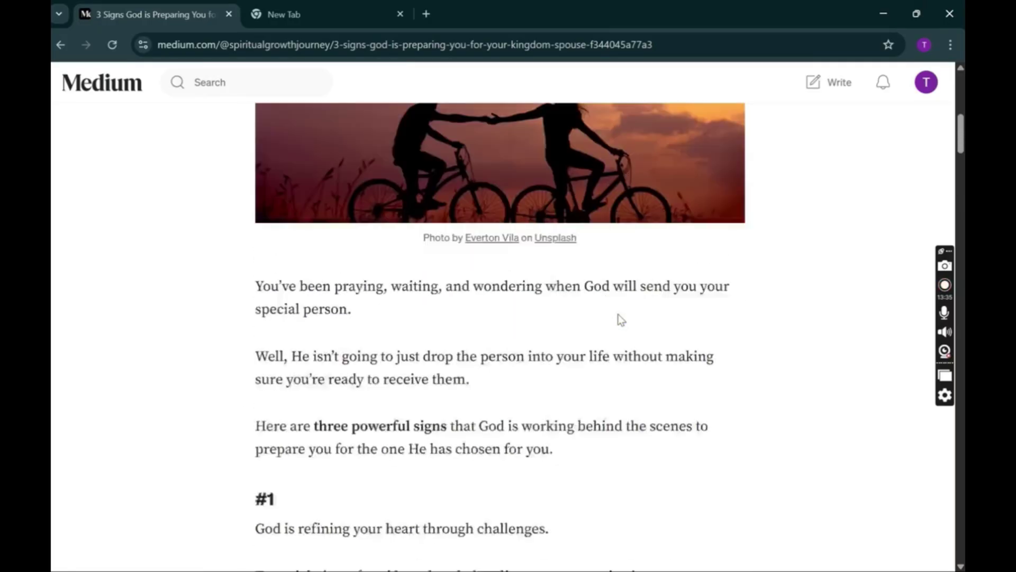
{"action": "scroll", "coordinate": [619, 318], "scroll_direction": "up", "scroll_amount": 7}
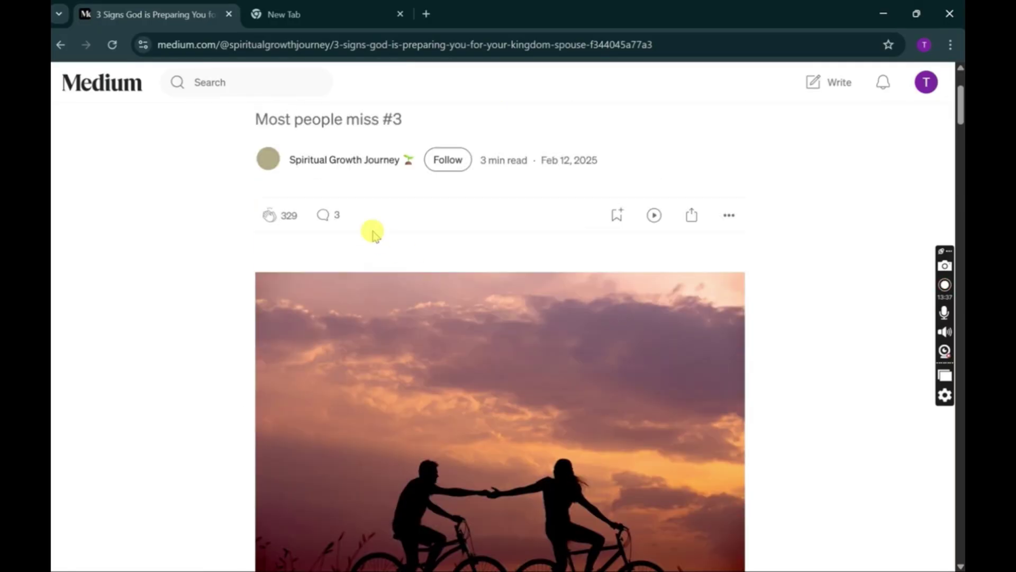
{"action": "scroll", "coordinate": [281, 215], "scroll_direction": "up", "scroll_amount": 2}
Select the article's body text, starting from the paragraph "You've been praying, waiting, and wondering".
{"action": "scroll", "coordinate": [295, 265], "scroll_direction": "down", "scroll_amount": 4}
{"action": "scroll", "coordinate": [474, 430], "scroll_direction": "down", "scroll_amount": 9}
{"action": "left_click_drag", "start_coordinate": [256, 515], "coordinate": [528, 356]}
{"action": "scroll", "coordinate": [520, 399], "scroll_direction": "down", "scroll_amount": 20}
{"action": "scroll", "coordinate": [531, 368], "scroll_direction": "down", "scroll_amount": 6}
Open ChatGPT in the second browser tab.
{"action": "key", "text": "ctrl+Tab"}
{"action": "type", "text": "ha"}
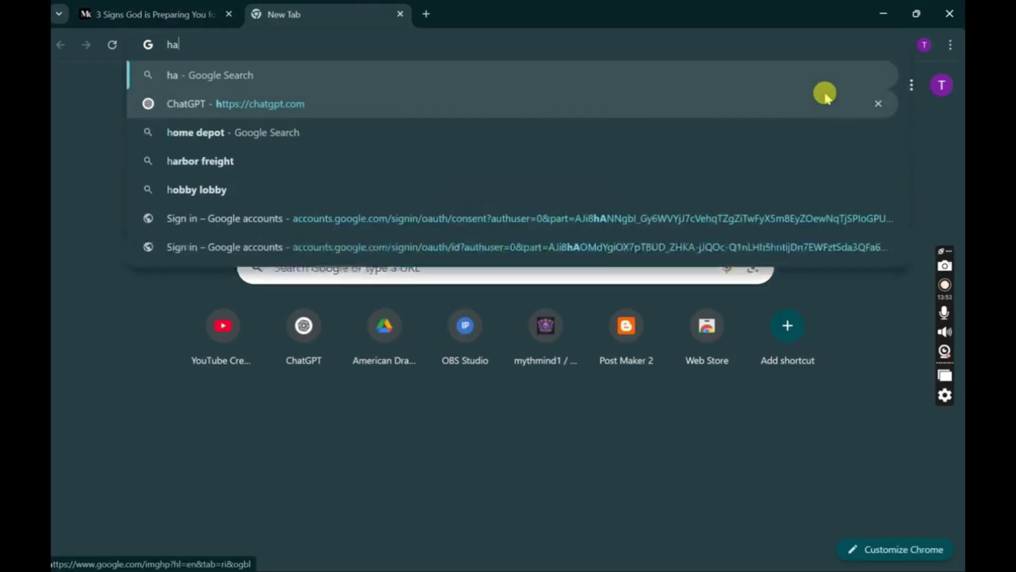
{"action": "type", "text": "l"}
{"action": "left_click", "coordinate": [824, 95]}
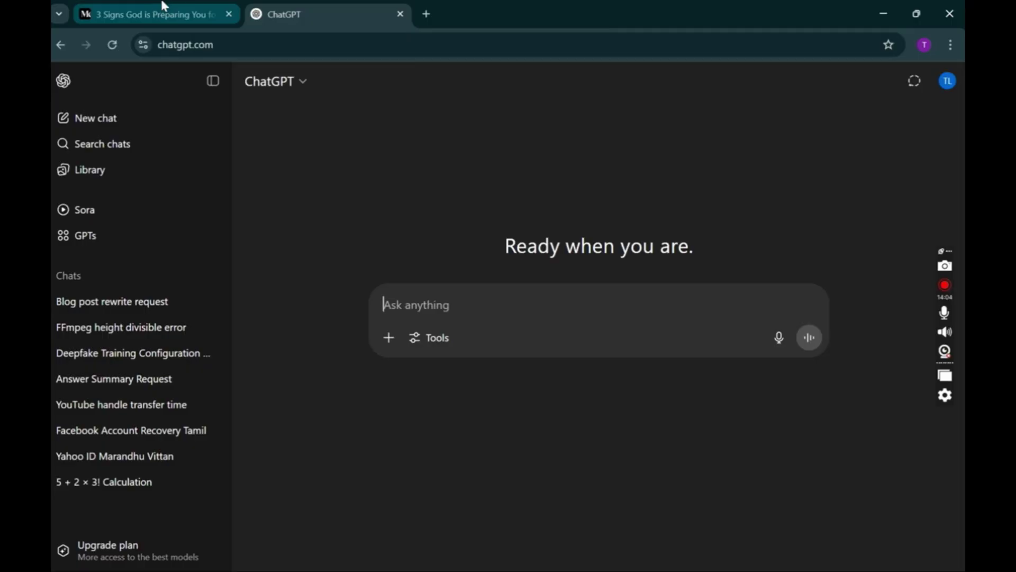
Switch to Notepad and paste the copied article text into a new tab.
{"action": "left_click", "coordinate": [654, 564]}
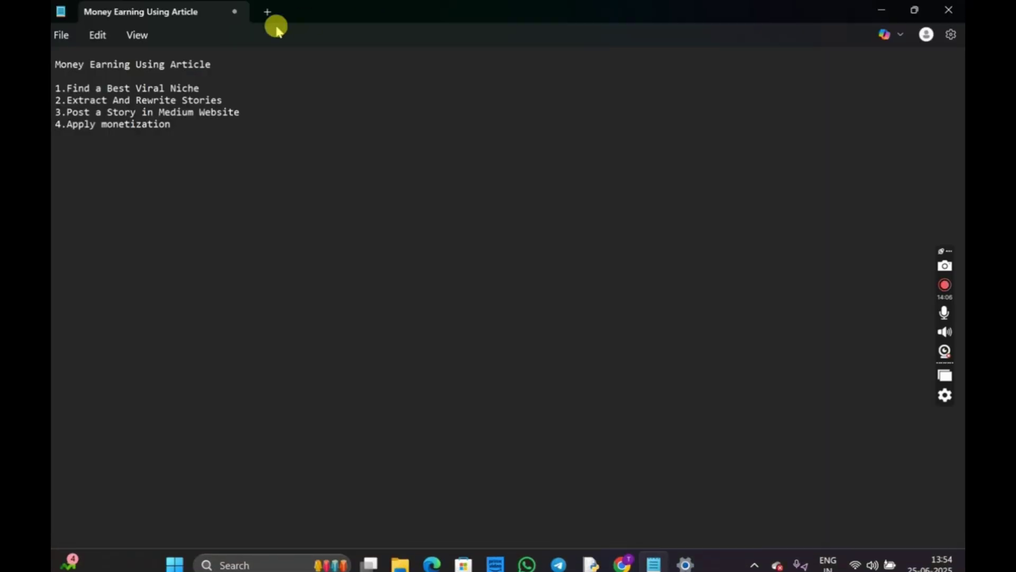
{"action": "left_click", "coordinate": [267, 11]}
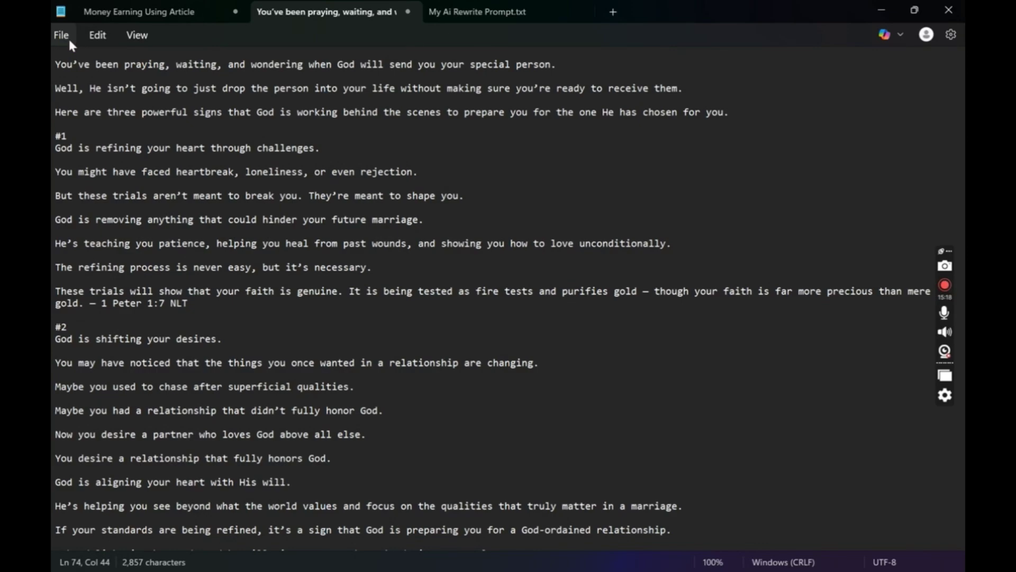
Insert the AI rewrite prompt starting "Rewrite the following article into a blog post format" above the article's first paragraph.
{"action": "left_click", "coordinate": [62, 80]}
{"action": "left_click_drag", "start_coordinate": [55, 65], "coordinate": [57, 78]}
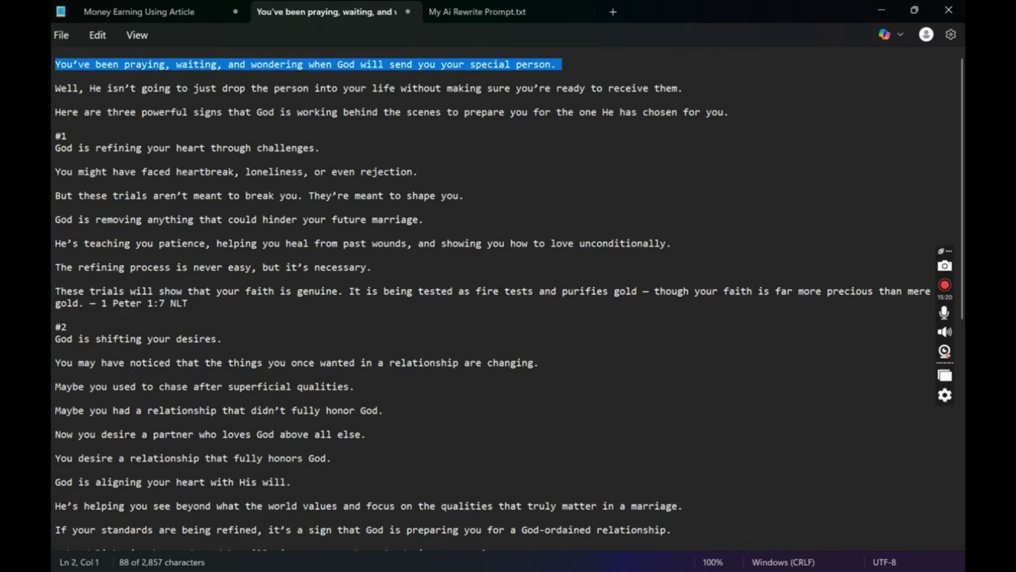
{"action": "key", "text": "Left"}
{"action": "type", "text": "Rewrite the following article into a blog post format. Use a friendly and conversational tone, like you're talking directly to readers. Keep the language simple and clear, so even non-native English speakers can easily understand it. Avoid any technical terms or complex sentences. Make it sound like it was written by a real person, not a robot. The blog post should be engaging, relatable, and easy to read.  Here is the article to rewrite: [Paste your article here]"}
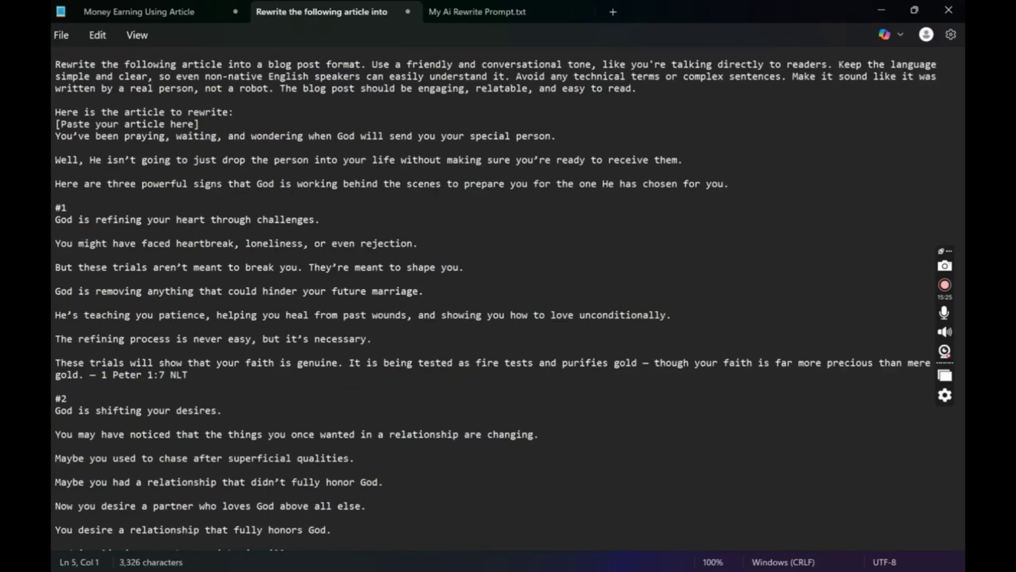
Delete the placeholder "[Paste your article here]" so the article starts directly below "Here is the article to rewrite:".
{"action": "left_click_drag", "start_coordinate": [231, 113], "coordinate": [239, 123]}
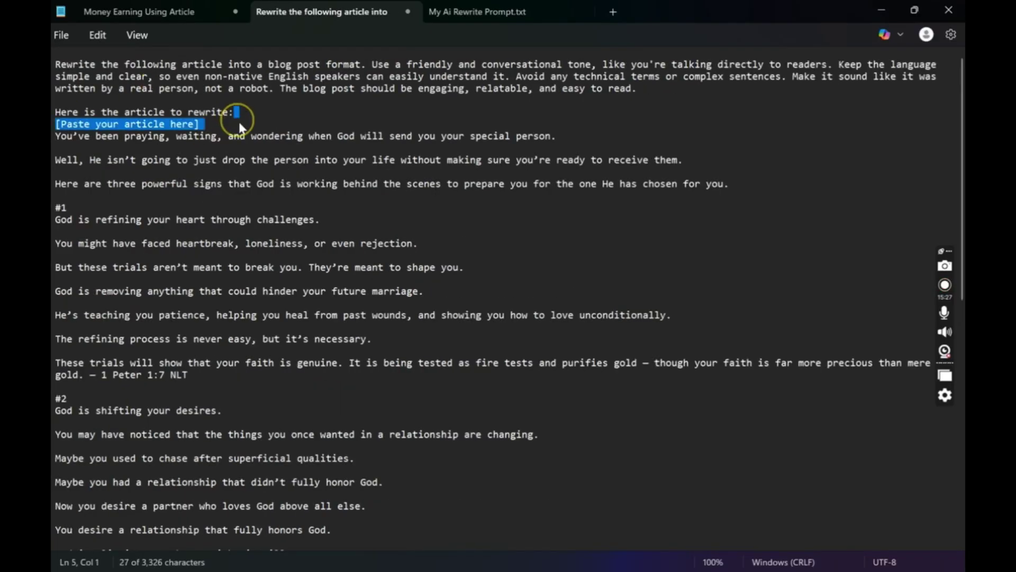
{"action": "key", "text": "BackSpace"}
{"action": "key", "text": "Return"}
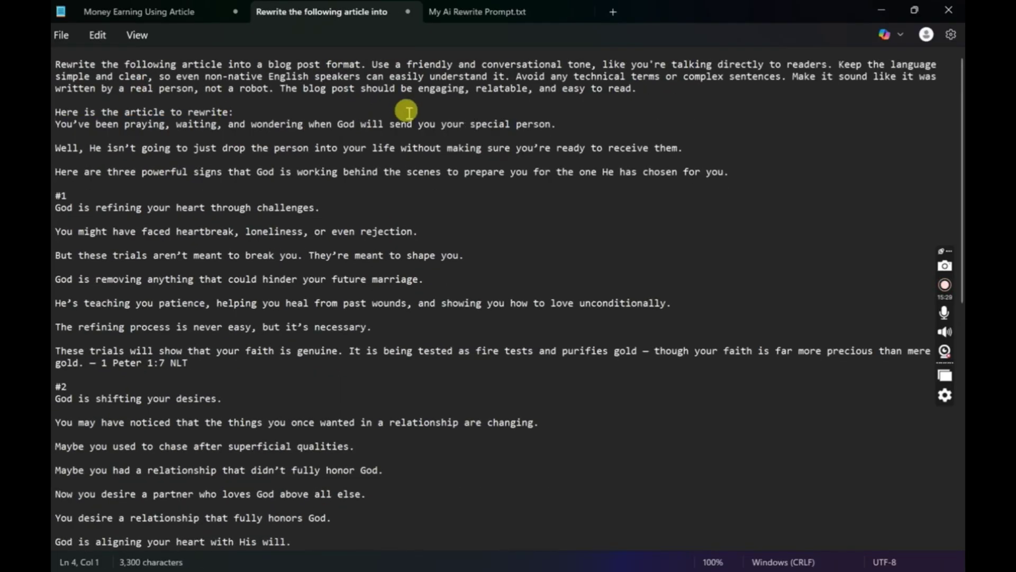
Copy the whole prompt with the article, switch to ChatGPT and submit it as a message.
{"action": "key", "text": "ctrl+a"}
{"action": "key", "text": "ctrl+c"}
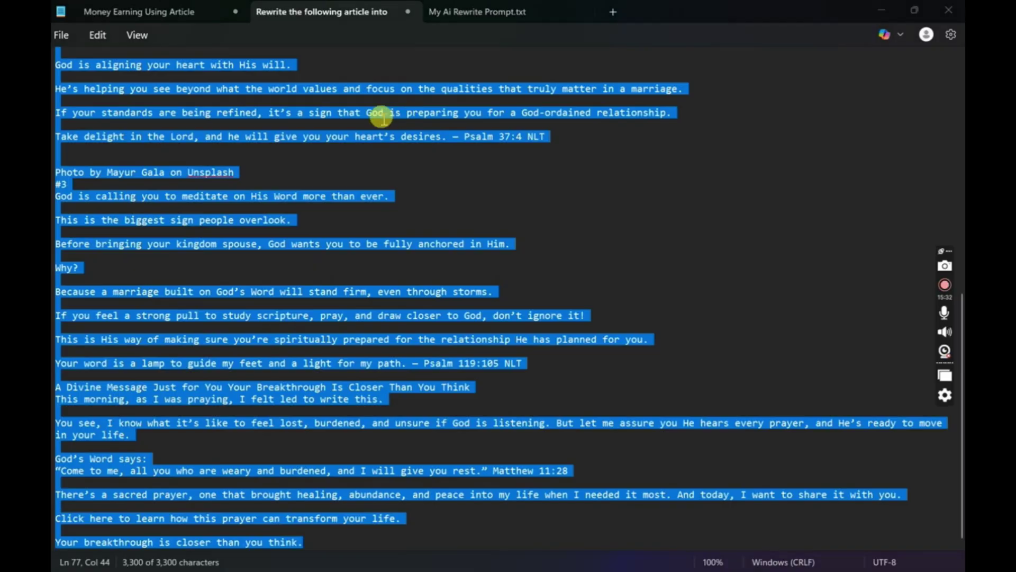
{"action": "key", "text": "alt+Tab"}
{"action": "key", "text": "ctrl+v"}
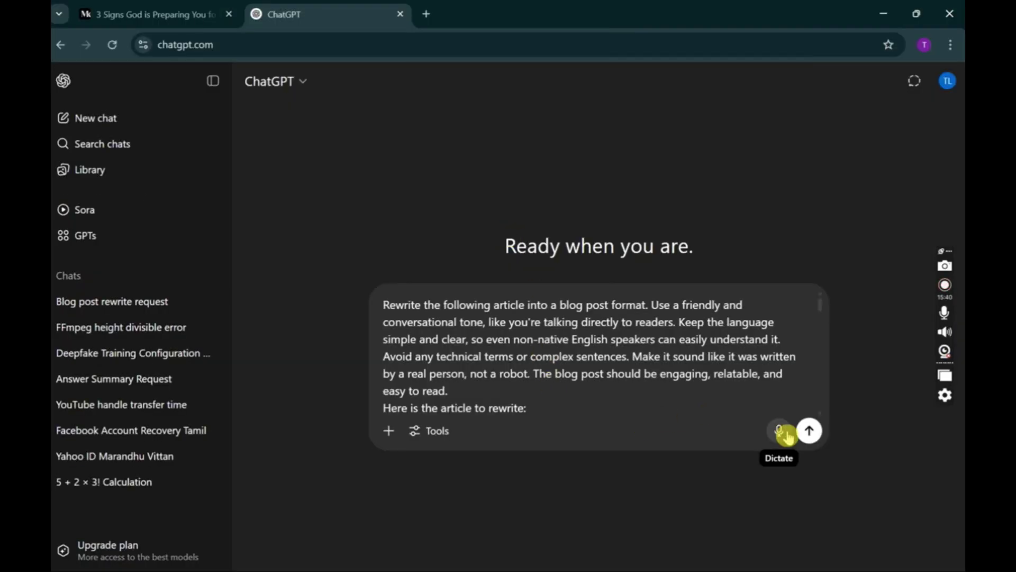
{"action": "left_click", "coordinate": [809, 430]}
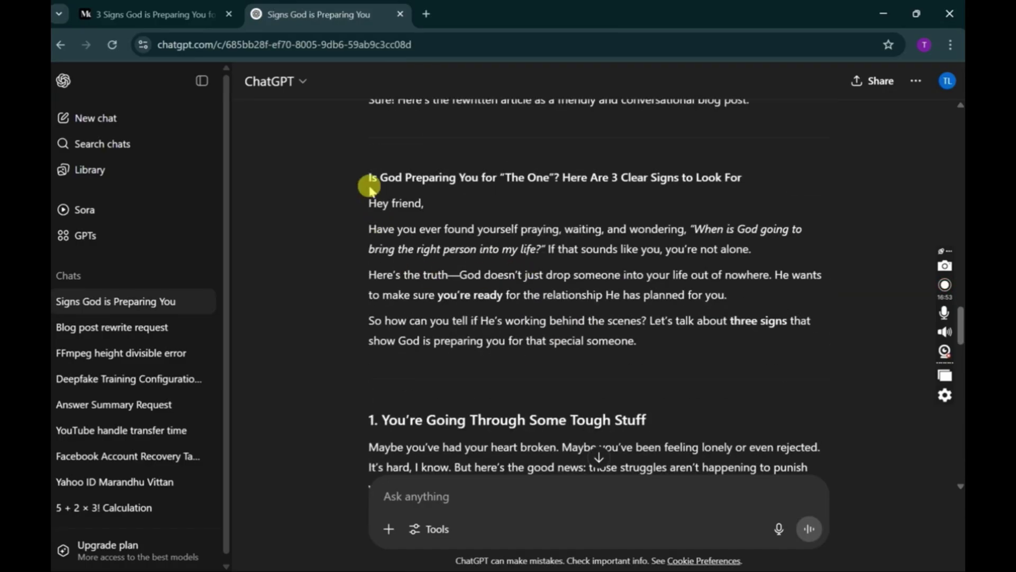
Select ChatGPT's rewritten post from its title through the closing line "Your friend on this journey".
{"action": "left_click_drag", "start_coordinate": [369, 179], "coordinate": [606, 400]}
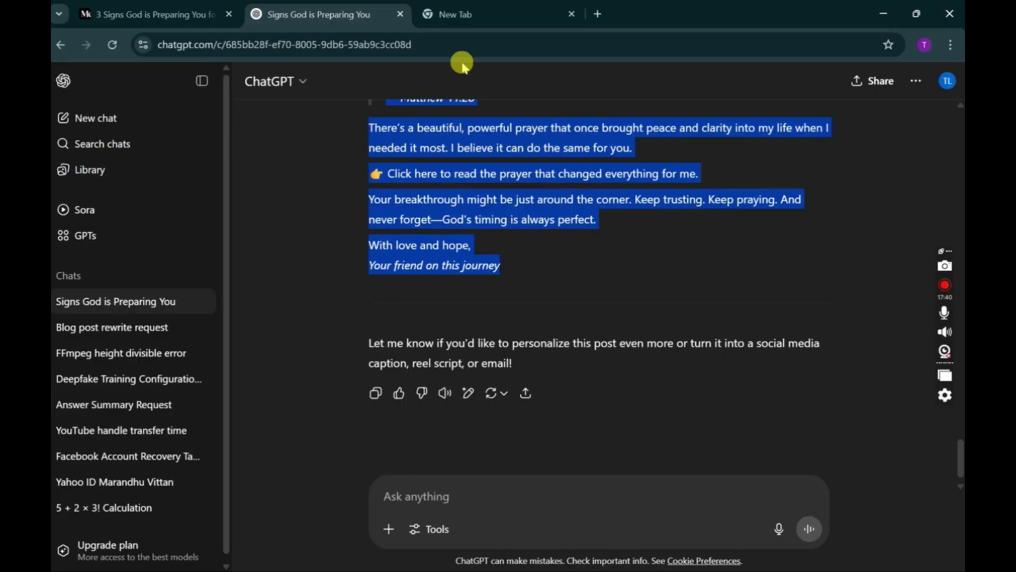
Look up zerogpt in the new browser tab, and search Google for "ai detector".
{"action": "left_click", "coordinate": [481, 16]}
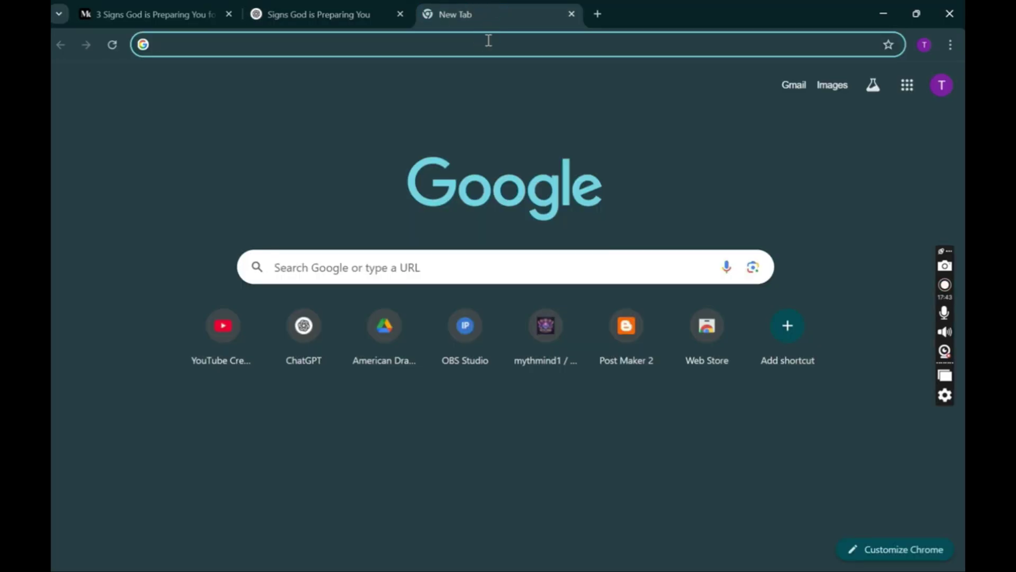
{"action": "type", "text": "zerogp"}
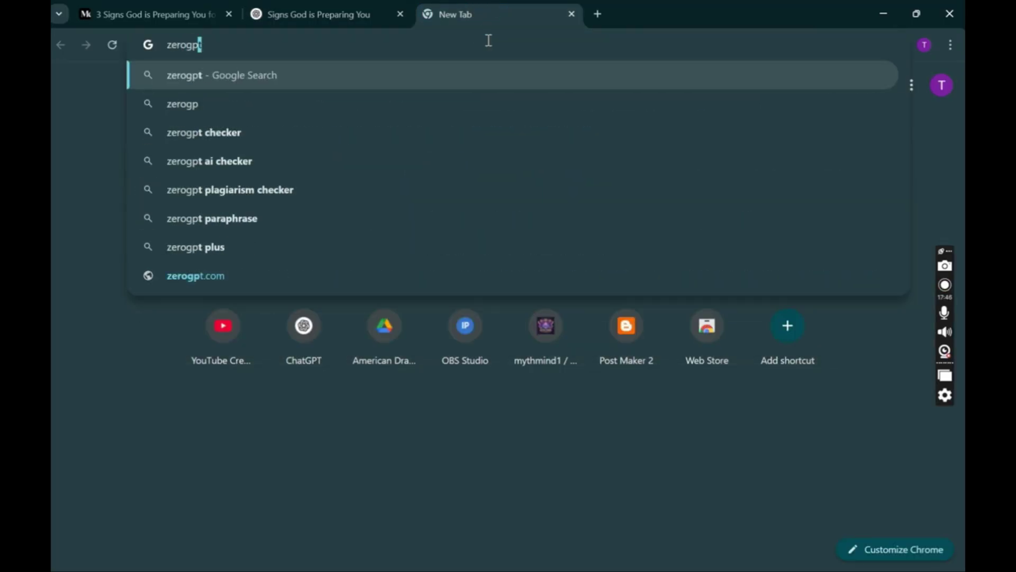
{"action": "type", "text": "t"}
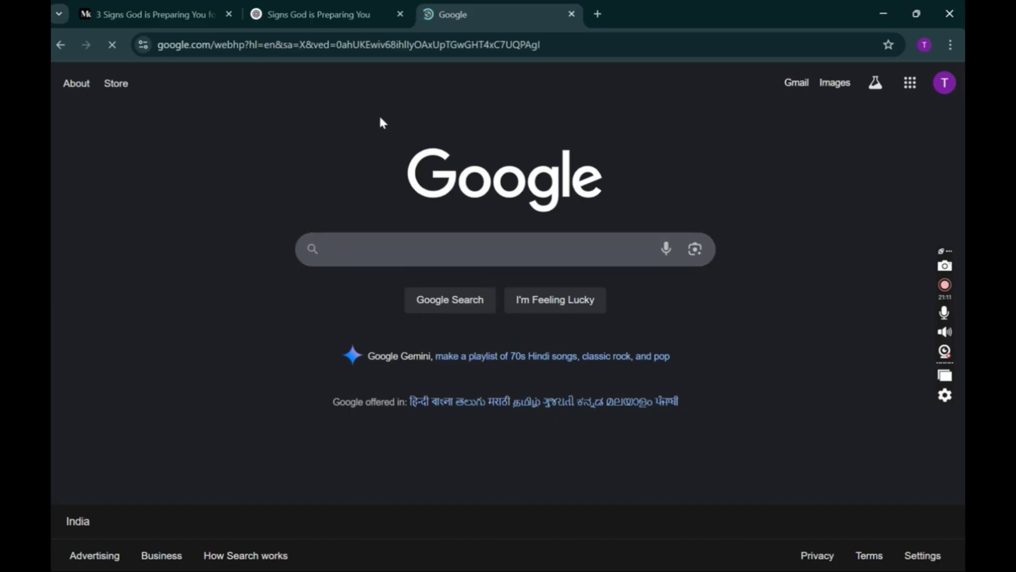
{"action": "type", "text": "ai "}
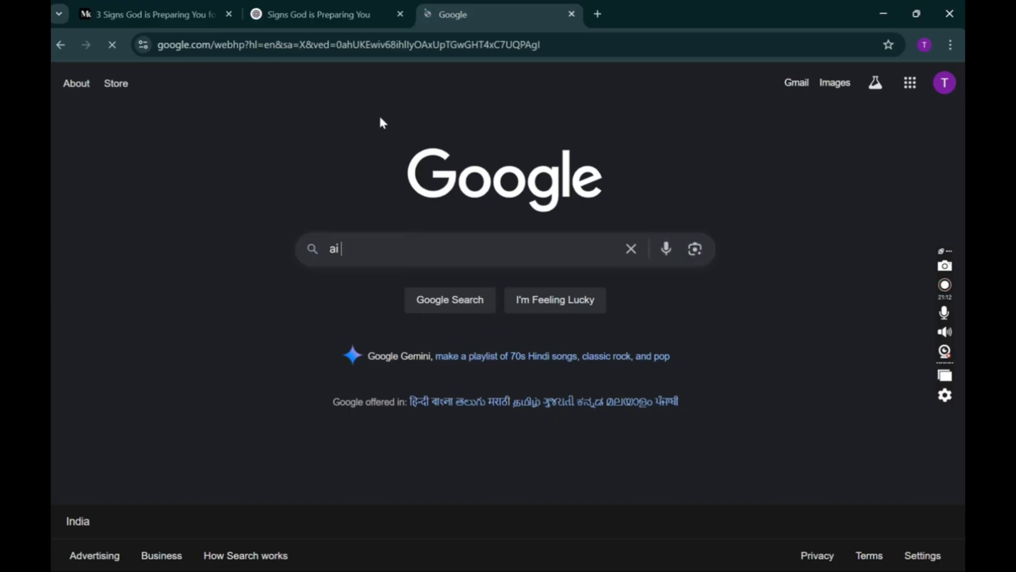
{"action": "type", "text": "detector"}
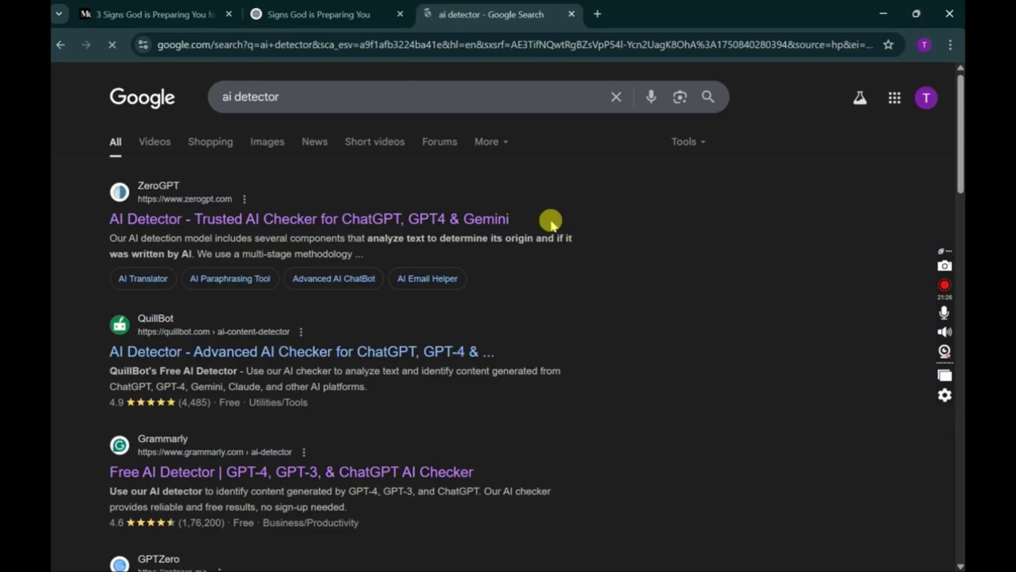
Open the ZeroGPT AI Detector search result in a separate tab and switch to it.
{"action": "scroll", "coordinate": [250, 349], "scroll_direction": "down", "scroll_amount": 1}
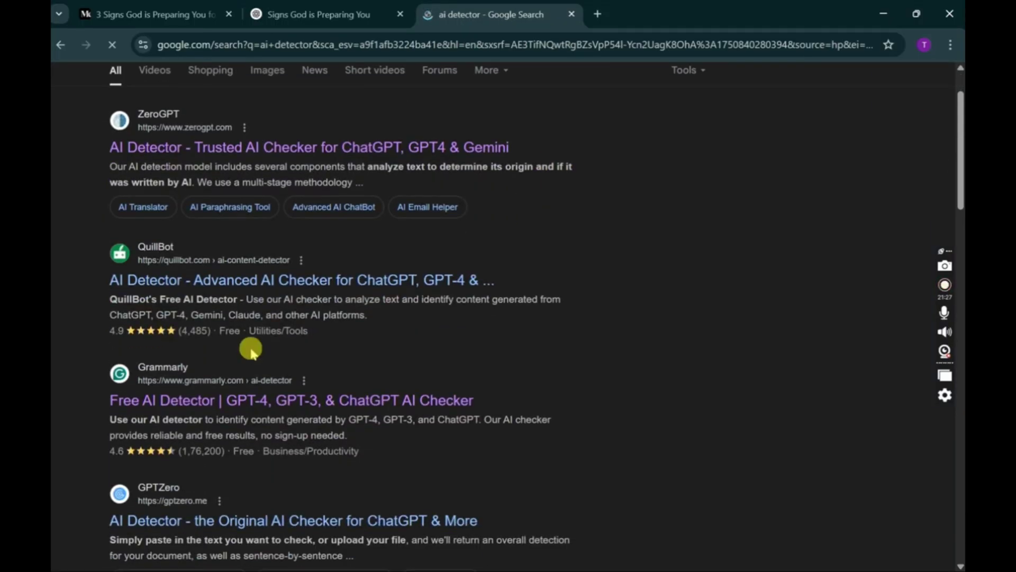
{"action": "scroll", "coordinate": [247, 331], "scroll_direction": "up", "scroll_amount": 1}
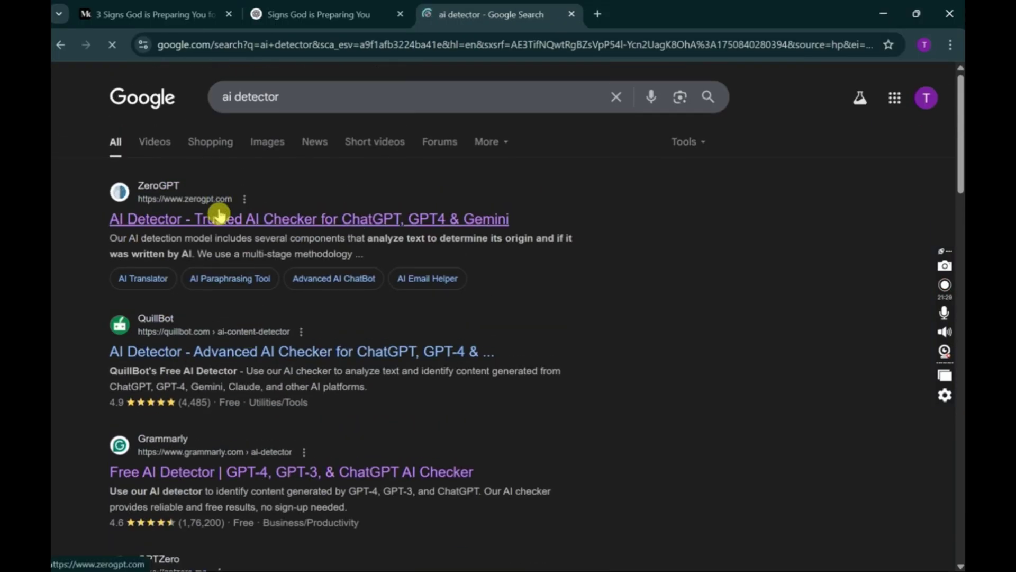
{"action": "right_click", "coordinate": [218, 215]}
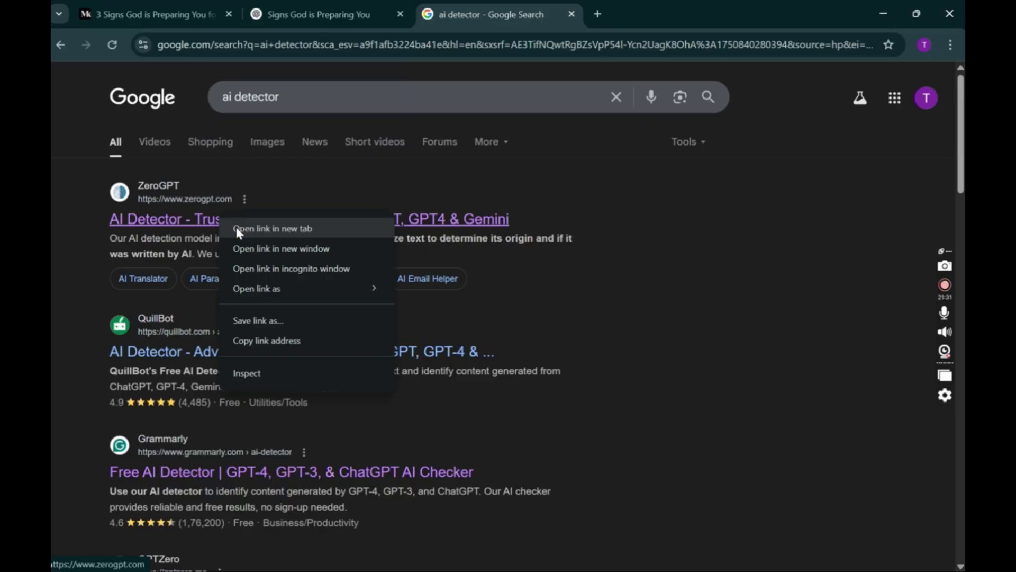
{"action": "left_click", "coordinate": [236, 228]}
{"action": "left_click", "coordinate": [666, 9]}
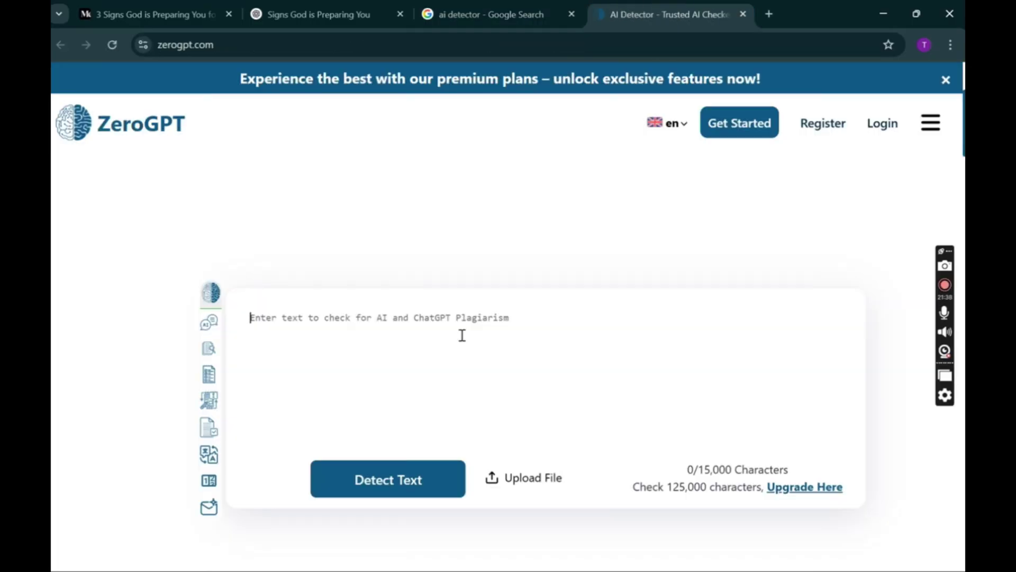
Run AI detection on the pasted rewritten blog post in ZeroGPT and review the score and highlighted sentences.
{"action": "left_click", "coordinate": [462, 335]}
{"action": "key", "text": "ctrl+v"}
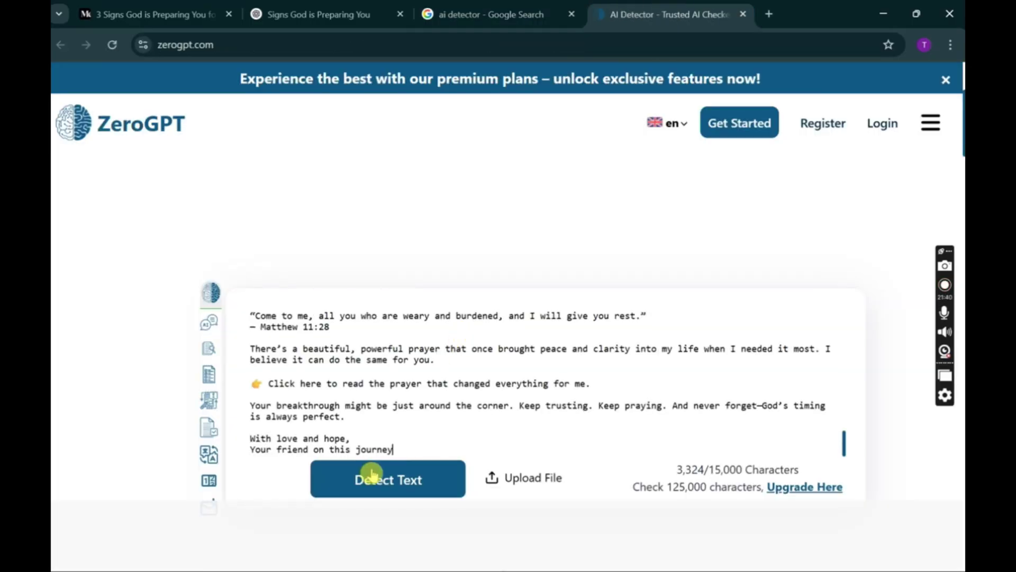
{"action": "left_click", "coordinate": [371, 479]}
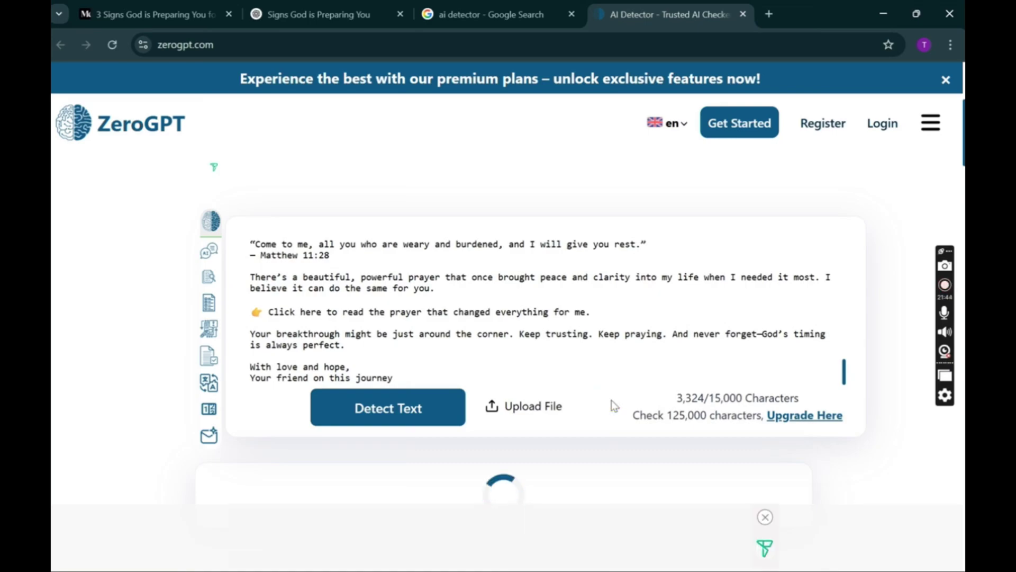
{"action": "scroll", "coordinate": [611, 399], "scroll_direction": "down", "scroll_amount": 3}
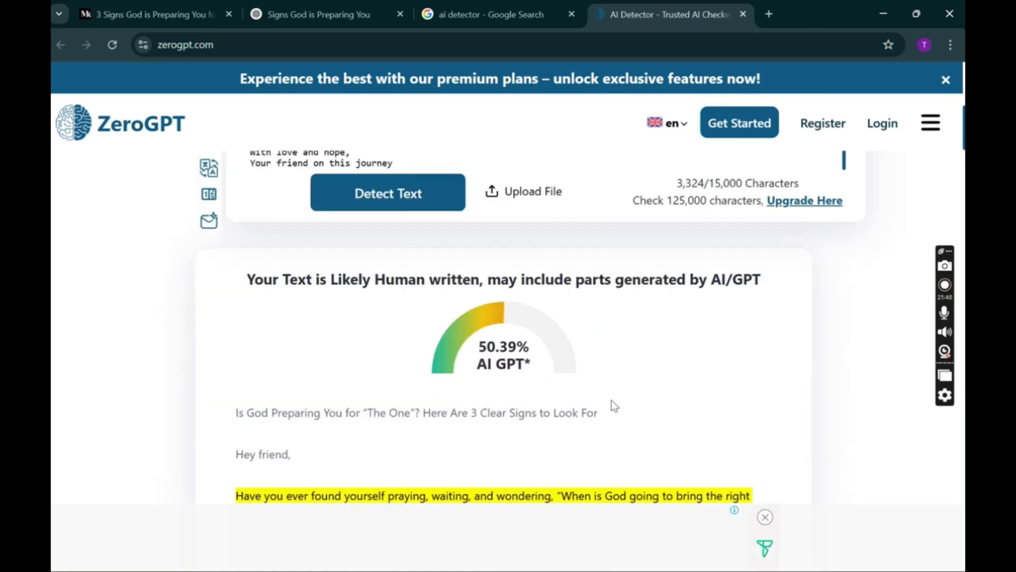
{"action": "left_click", "coordinate": [450, 346]}
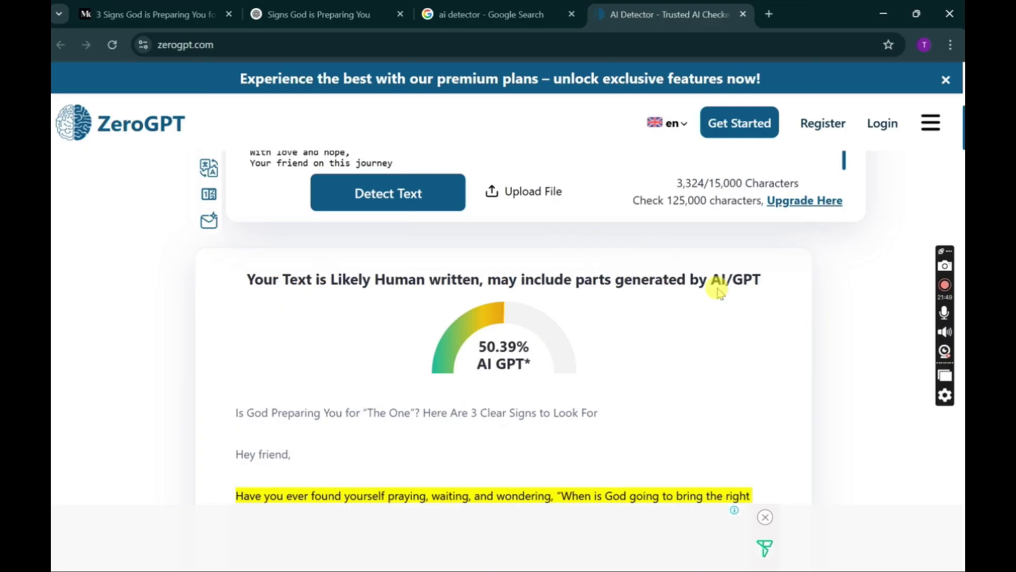
{"action": "scroll", "coordinate": [594, 349], "scroll_direction": "down", "scroll_amount": 1}
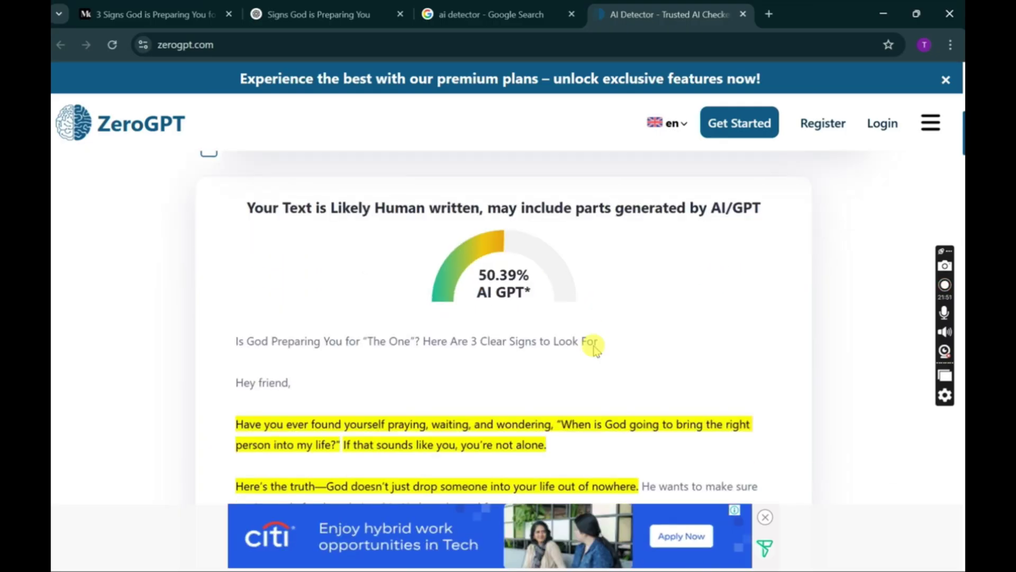
{"action": "scroll", "coordinate": [593, 346], "scroll_direction": "up", "scroll_amount": 2}
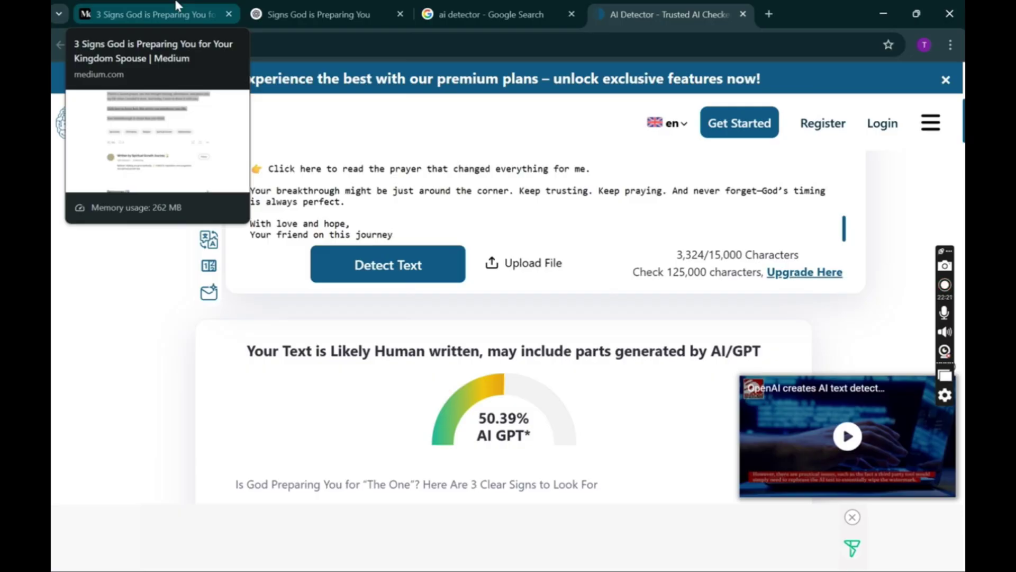
Search Google for "plagism checker" in a new browser tab.
{"action": "left_click", "coordinate": [177, 6]}
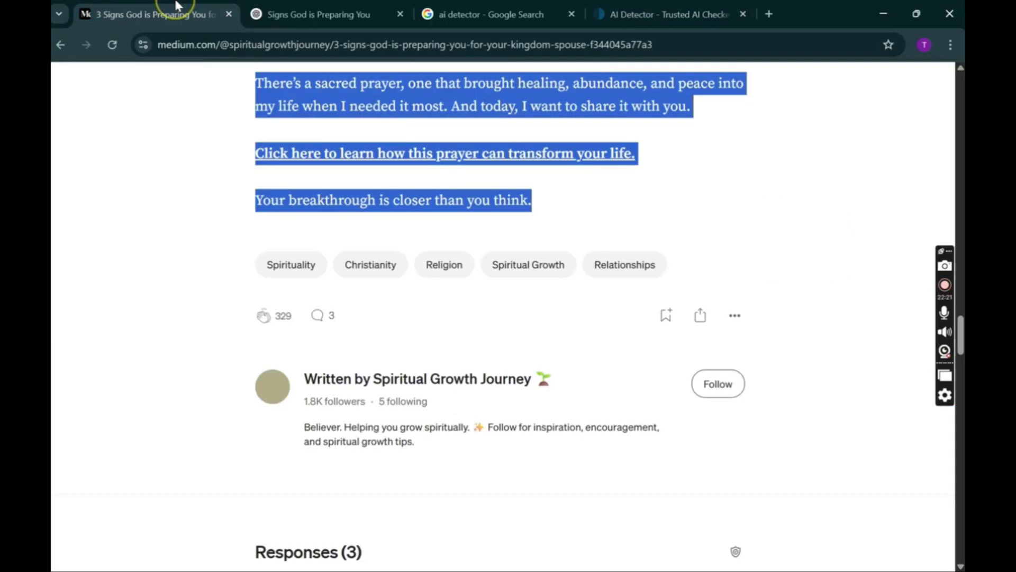
{"action": "left_click", "coordinate": [764, 11]}
{"action": "type", "text": "pal"}
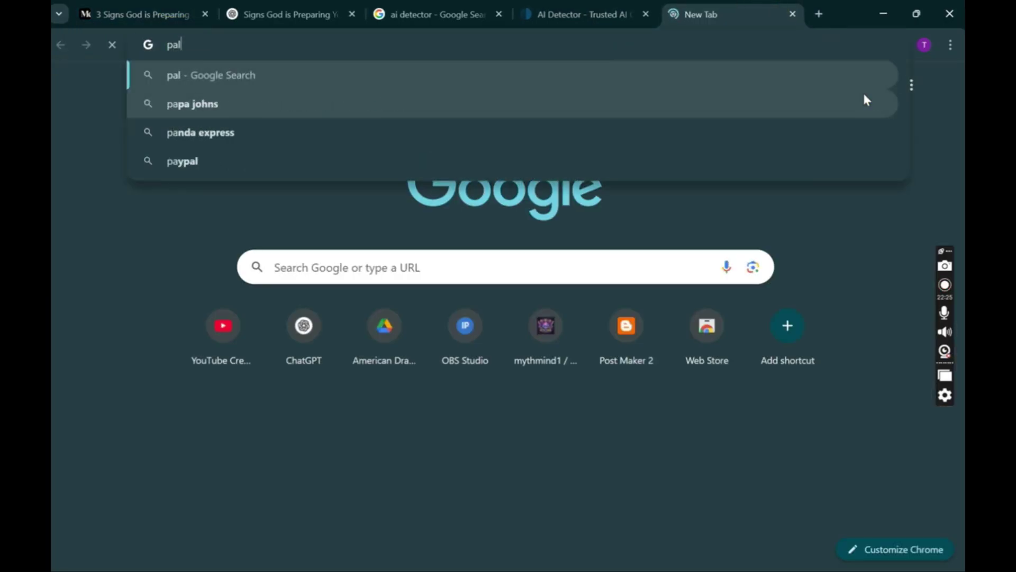
{"action": "type", "text": "gia"}
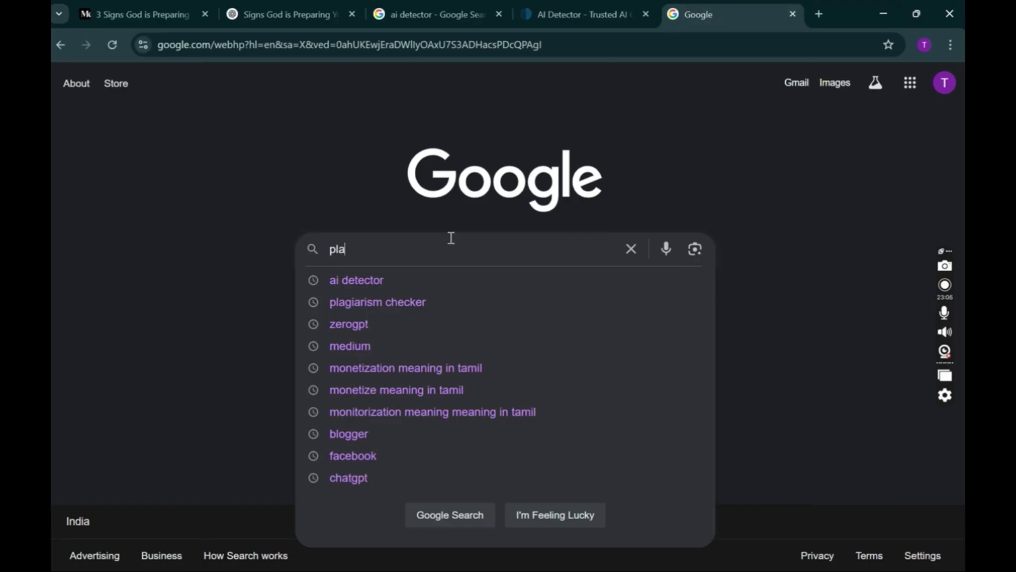
{"action": "type", "text": "gism checker"}
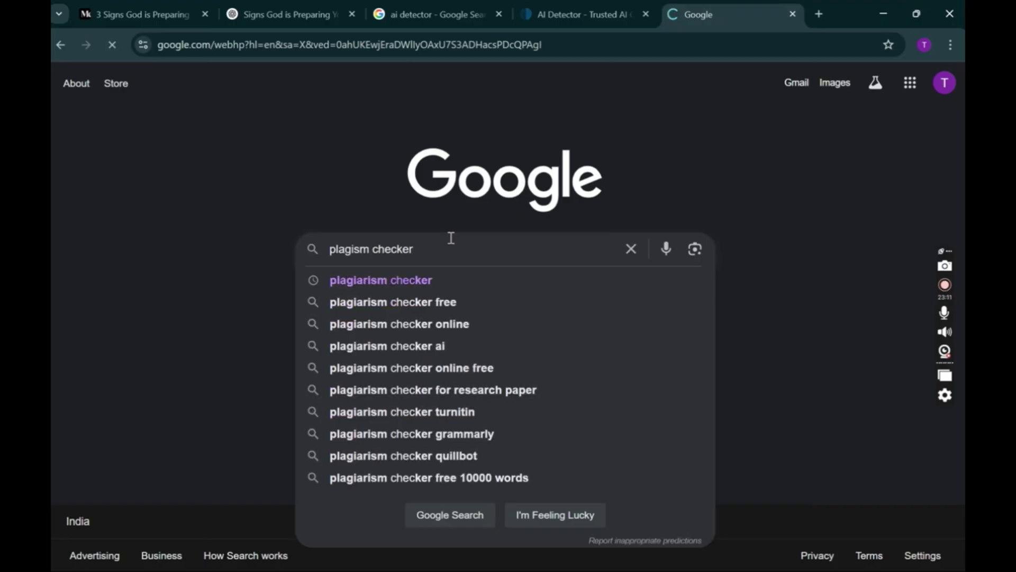
{"action": "key", "text": "Return"}
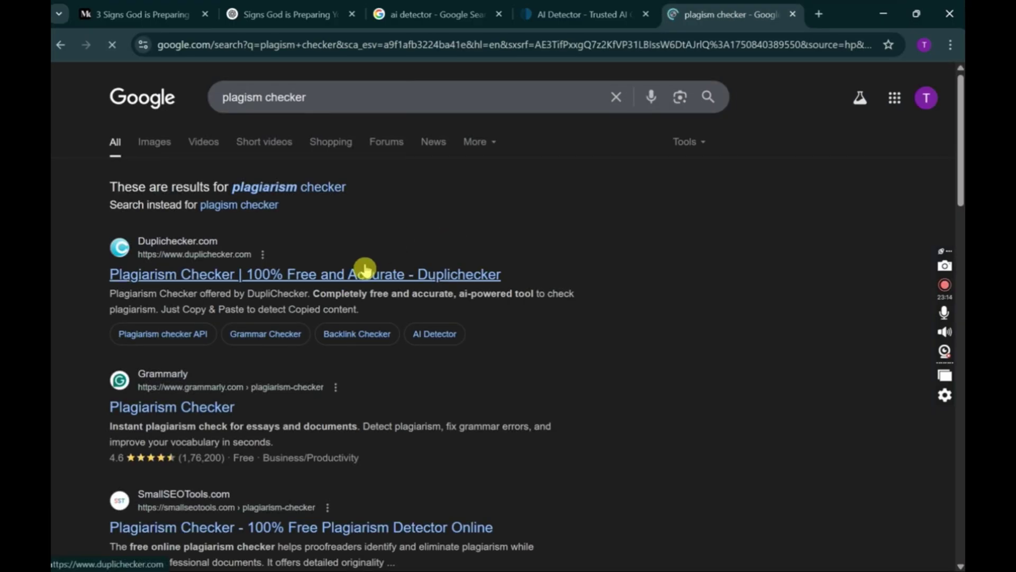
Open the Duplichecker Plagiarism Checker search result in a separate tab and switch to it.
{"action": "right_click", "coordinate": [364, 284]}
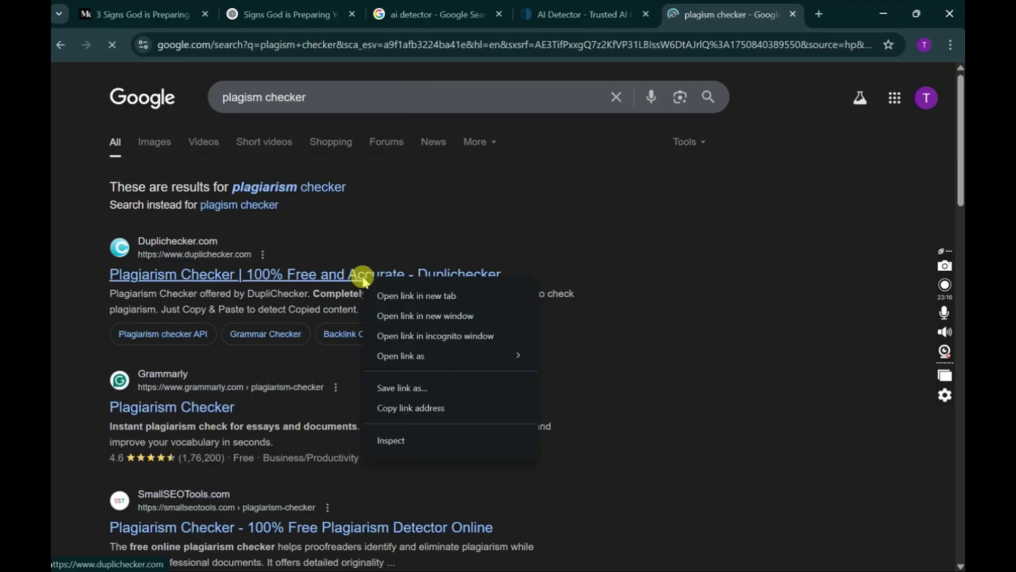
{"action": "left_click", "coordinate": [389, 295]}
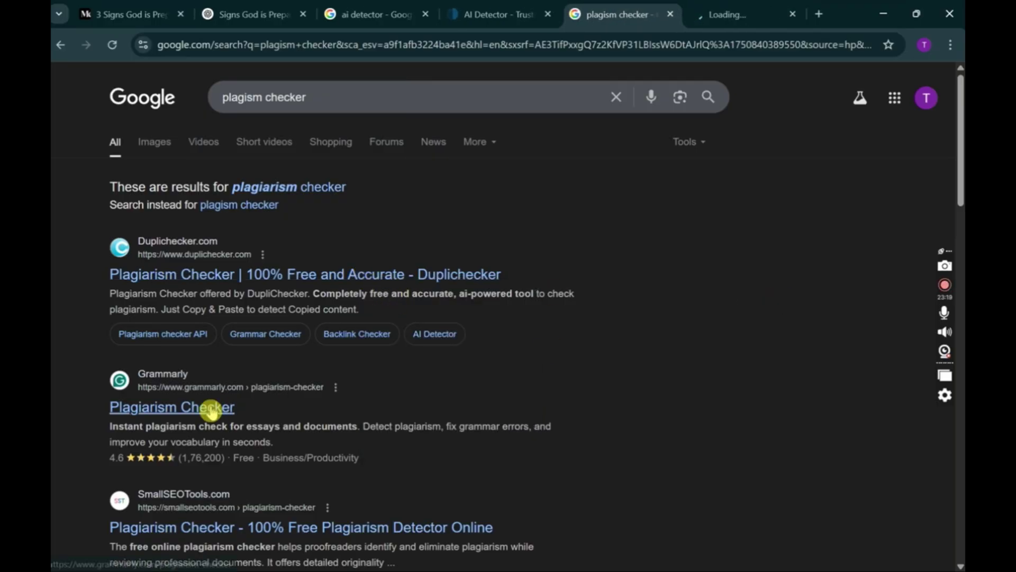
{"action": "left_click", "coordinate": [703, 9]}
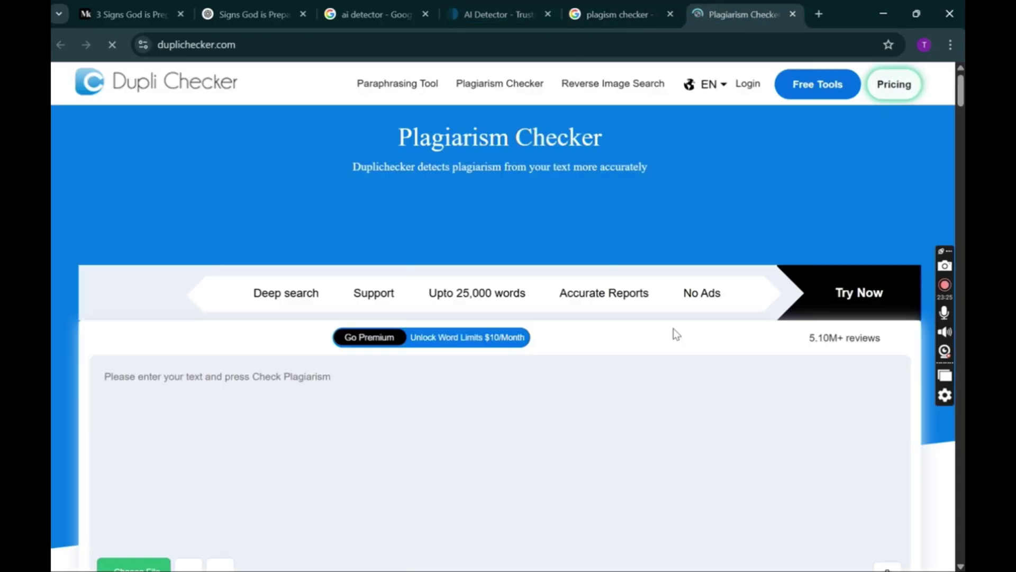
Paste the rewritten blog post into the Duplichecker text area and run the plagiarism check.
{"action": "scroll", "coordinate": [605, 393], "scroll_direction": "down", "scroll_amount": 4}
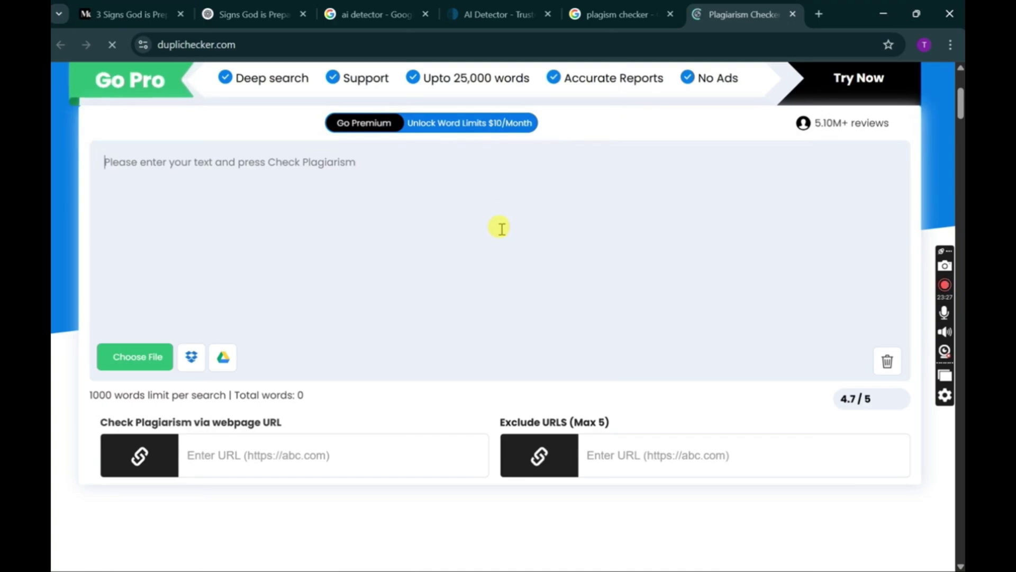
{"action": "left_click", "coordinate": [502, 229]}
{"action": "key", "text": "ctrl+v"}
{"action": "scroll", "coordinate": [619, 344], "scroll_direction": "down", "scroll_amount": 4}
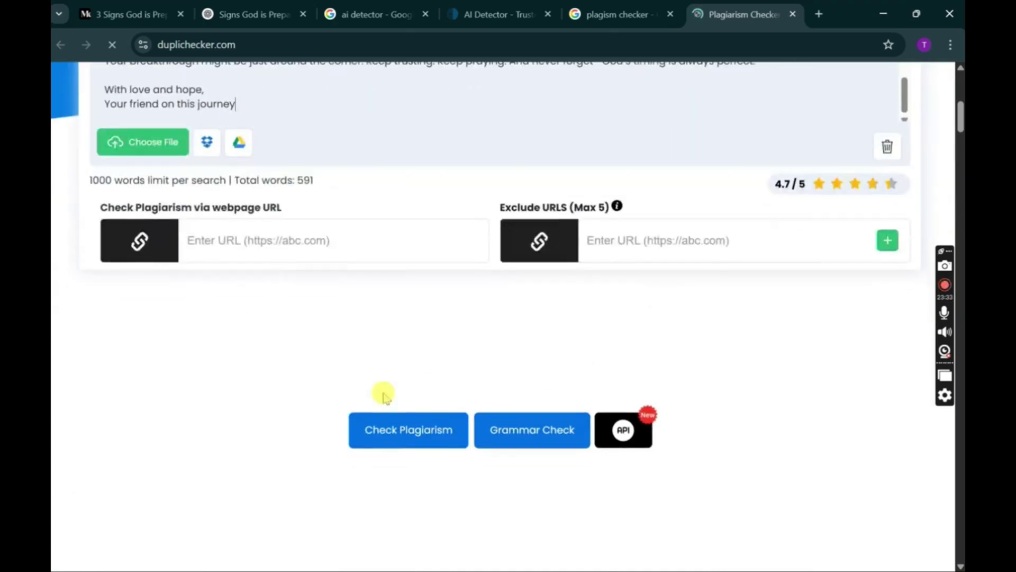
{"action": "left_click", "coordinate": [406, 438]}
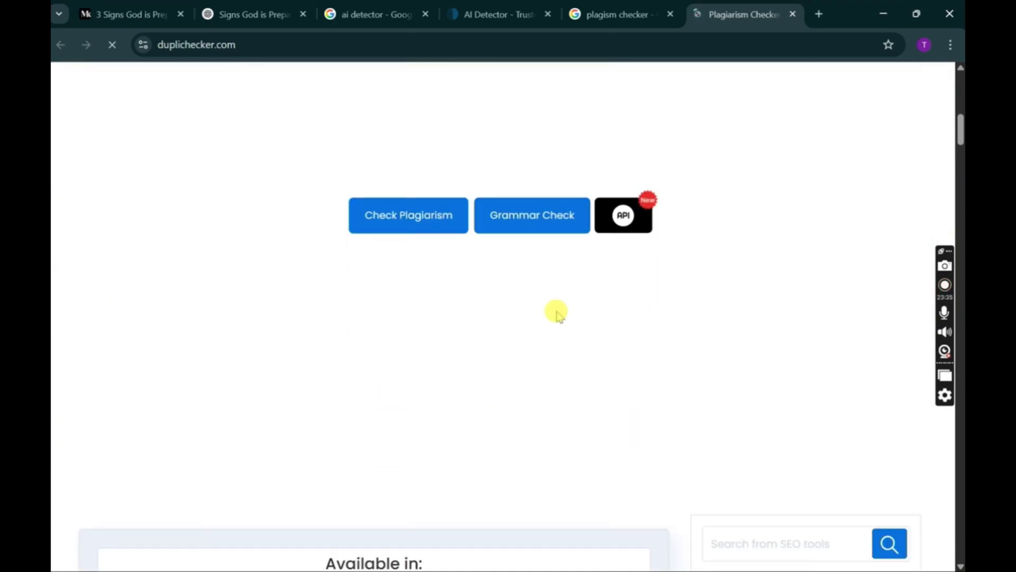
{"action": "scroll", "coordinate": [550, 323], "scroll_direction": "down", "scroll_amount": 3}
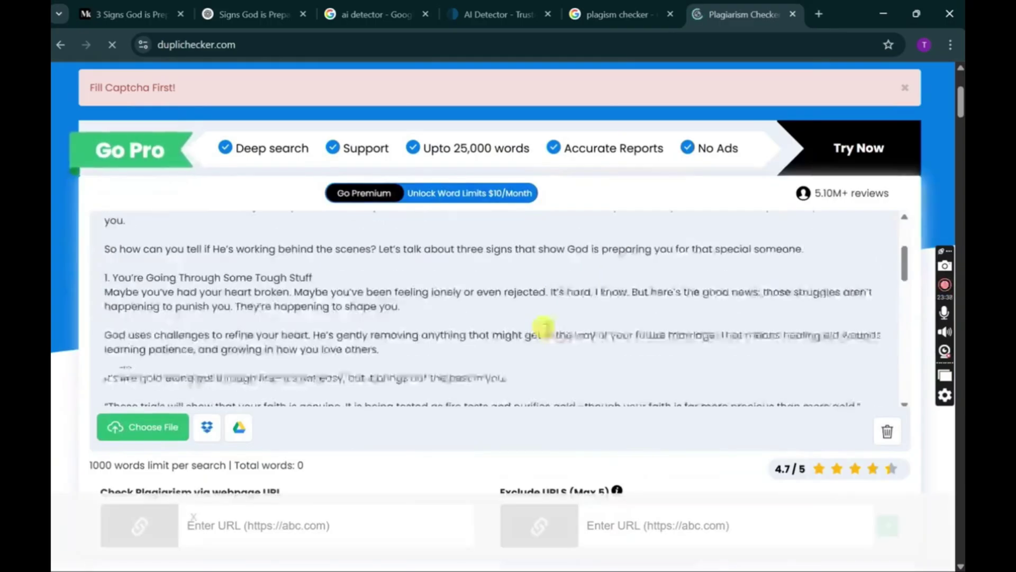
{"action": "scroll", "coordinate": [895, 266], "scroll_direction": "down", "scroll_amount": 6}
{"action": "scroll", "coordinate": [586, 322], "scroll_direction": "down", "scroll_amount": 10}
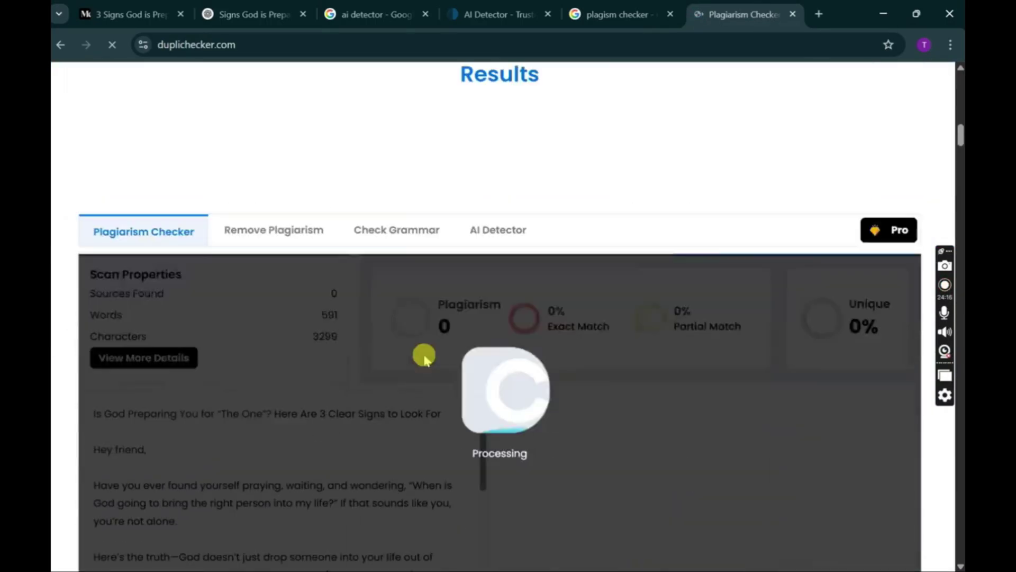
{"action": "scroll", "coordinate": [423, 355], "scroll_direction": "down", "scroll_amount": 2}
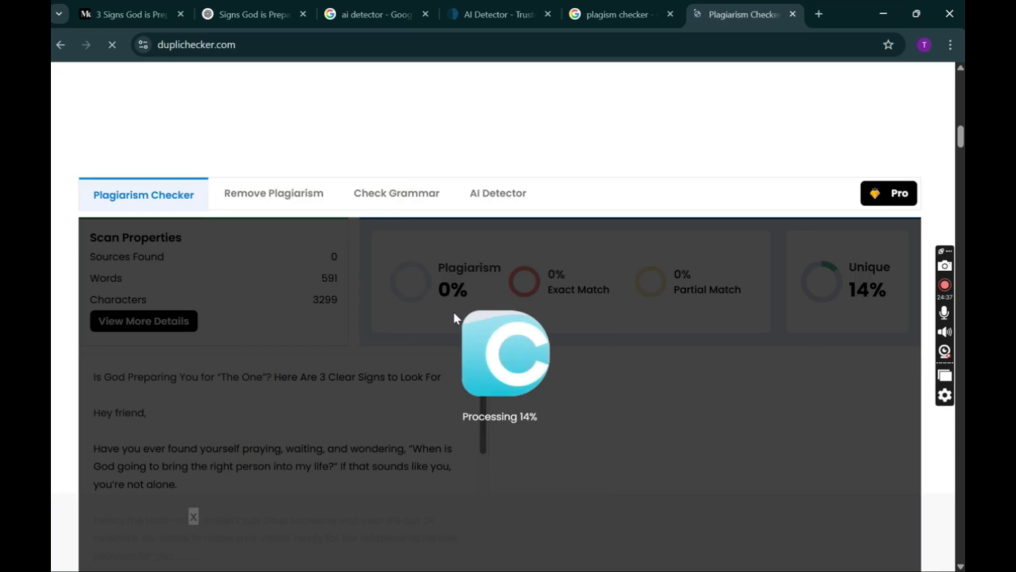
Review the plagiarism and unique scores and the list of matching sources for the blog post.
{"action": "scroll", "coordinate": [461, 339], "scroll_direction": "down", "scroll_amount": 3}
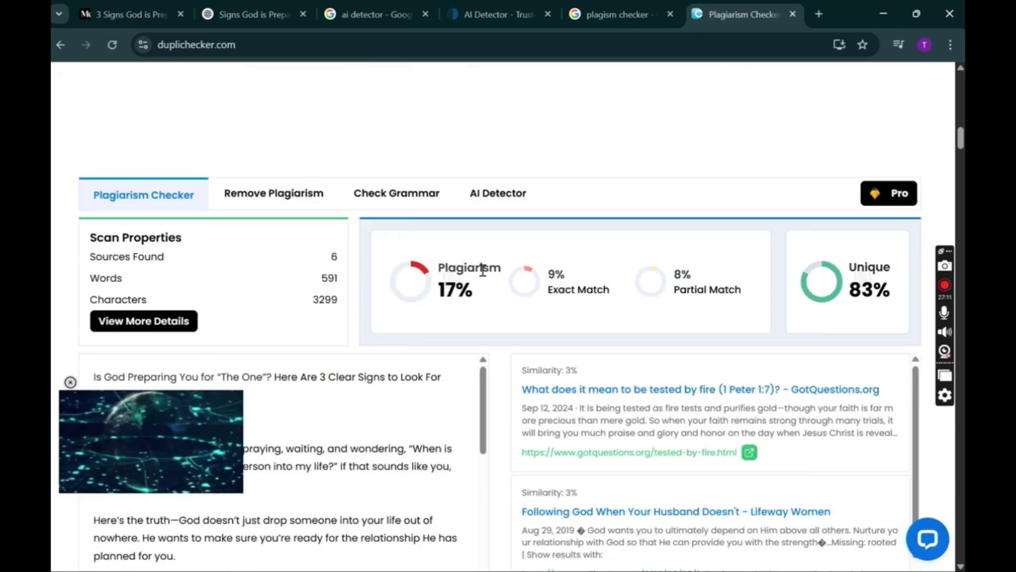
{"action": "scroll", "coordinate": [483, 270], "scroll_direction": "down", "scroll_amount": 1}
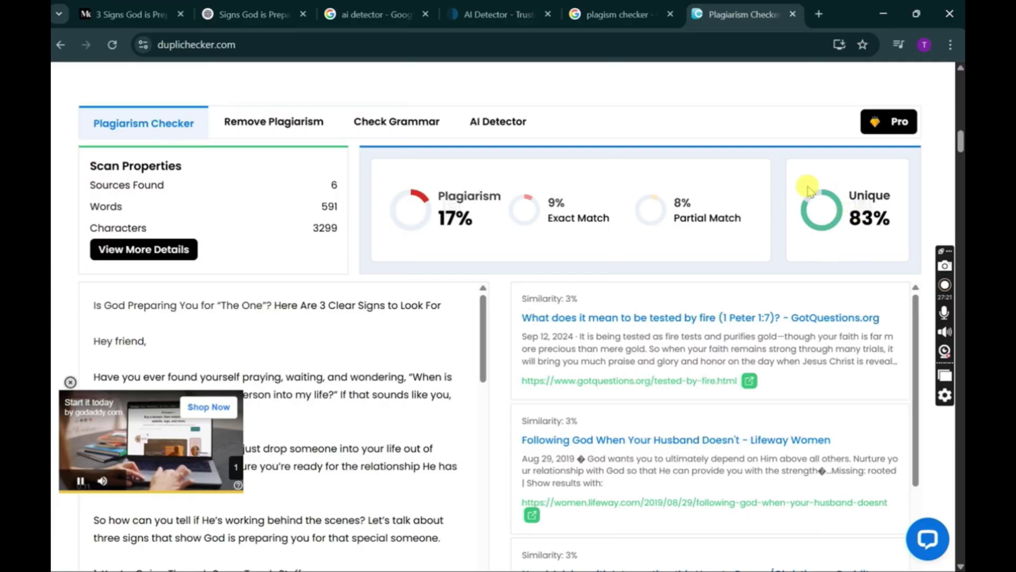
{"action": "scroll", "coordinate": [709, 344], "scroll_direction": "down", "scroll_amount": 2}
{"action": "scroll", "coordinate": [397, 302], "scroll_direction": "down", "scroll_amount": 10}
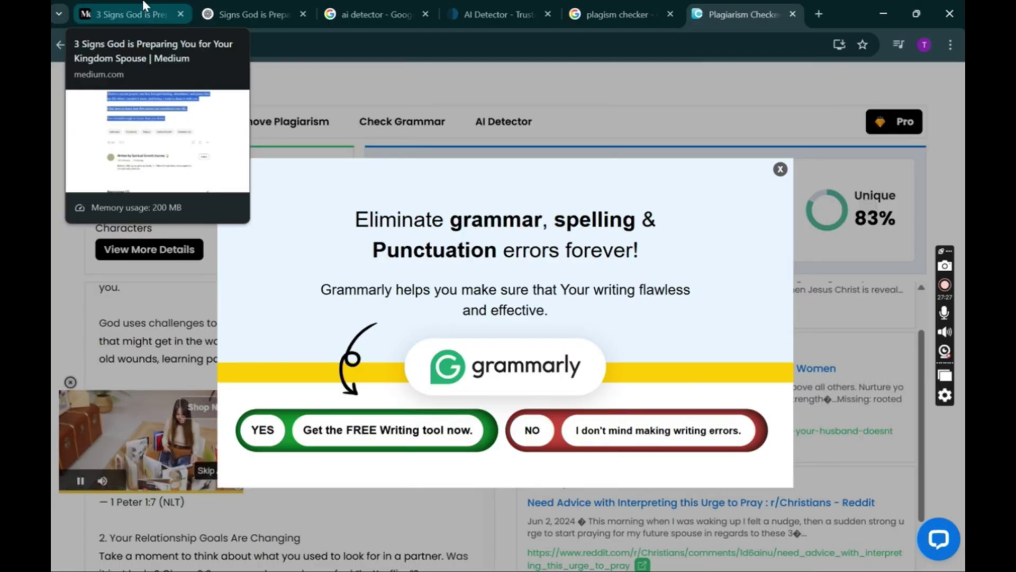
Start a new story in Medium and paste the rewritten blog post into it.
{"action": "left_click", "coordinate": [144, 5]}
{"action": "scroll", "coordinate": [839, 272], "scroll_direction": "down", "scroll_amount": 10}
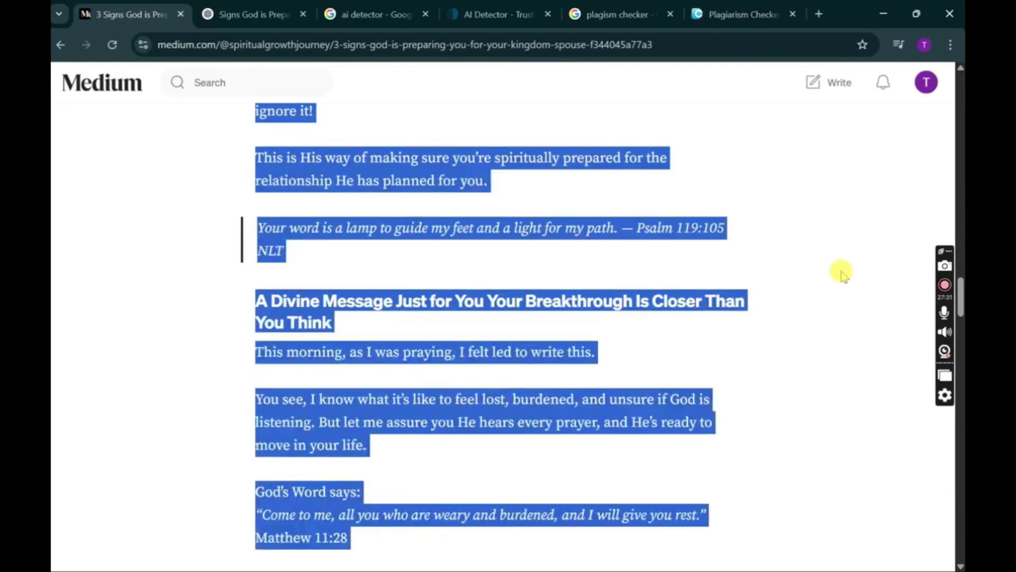
{"action": "left_click", "coordinate": [824, 86]}
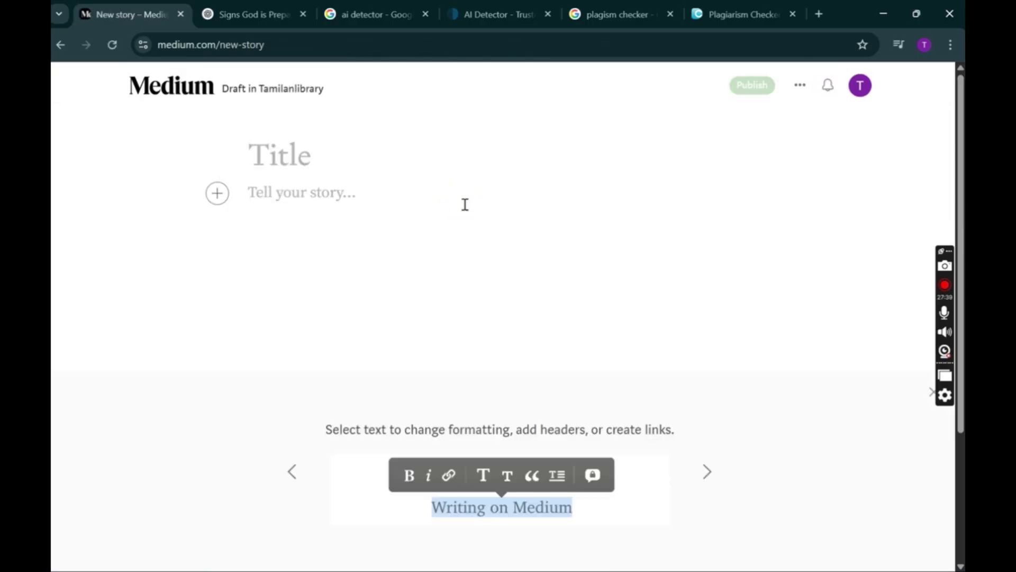
{"action": "key", "text": "ctrl+v"}
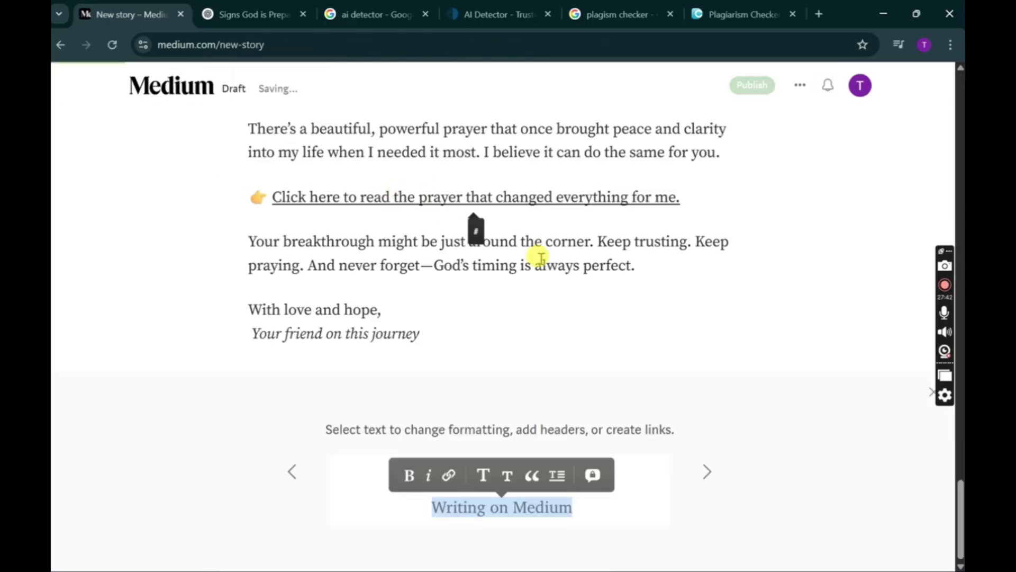
Move the line "Is God Preparing You for "The One"? Here Are 3 Clear Signs to Look For" from the body into the story title.
{"action": "scroll", "coordinate": [517, 290], "scroll_direction": "up", "scroll_amount": 8}
{"action": "scroll", "coordinate": [519, 290], "scroll_direction": "down", "scroll_amount": 15}
{"action": "scroll", "coordinate": [518, 289], "scroll_direction": "up", "scroll_amount": 10}
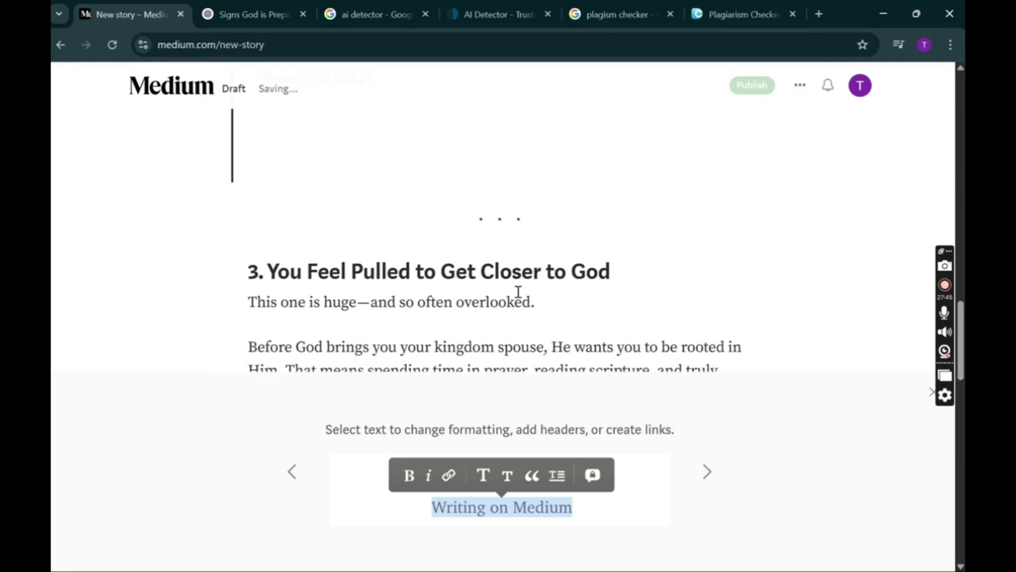
{"action": "scroll", "coordinate": [522, 281], "scroll_direction": "up", "scroll_amount": 6}
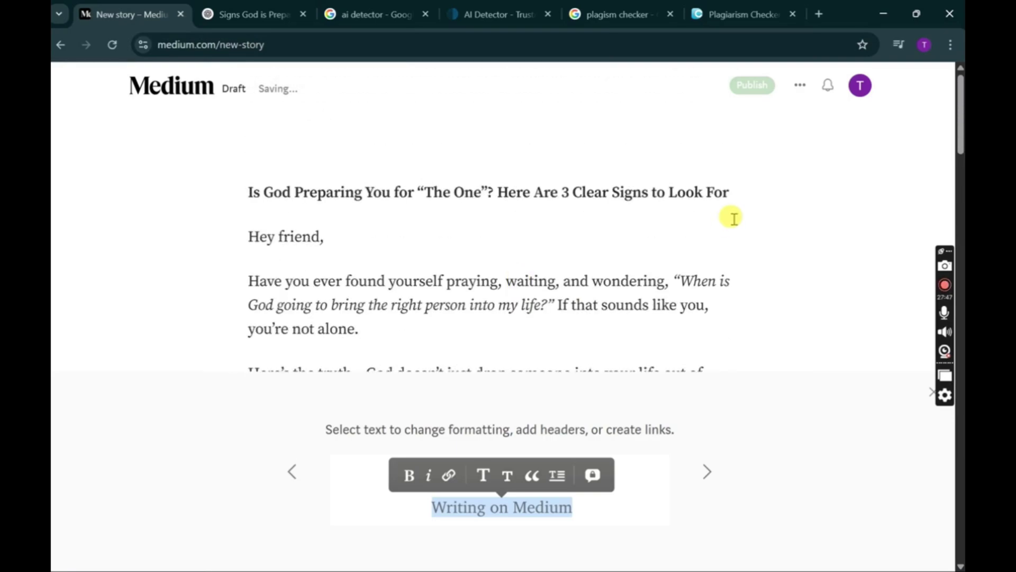
{"action": "left_click_drag", "start_coordinate": [734, 209], "coordinate": [238, 197]}
{"action": "key", "text": "ctrl+c"}
{"action": "key", "text": "BackSpace"}
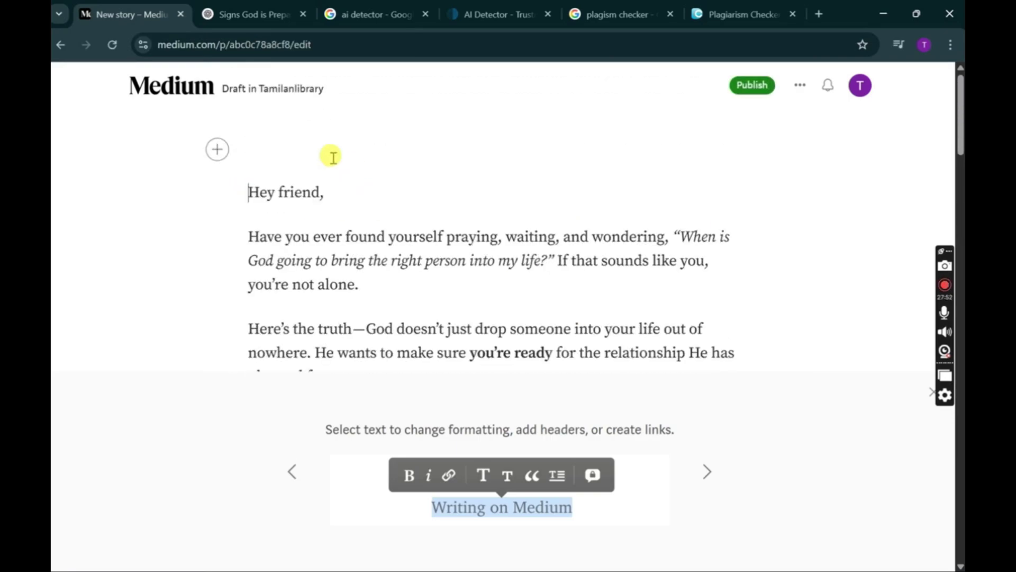
{"action": "key", "text": "ctrl+v"}
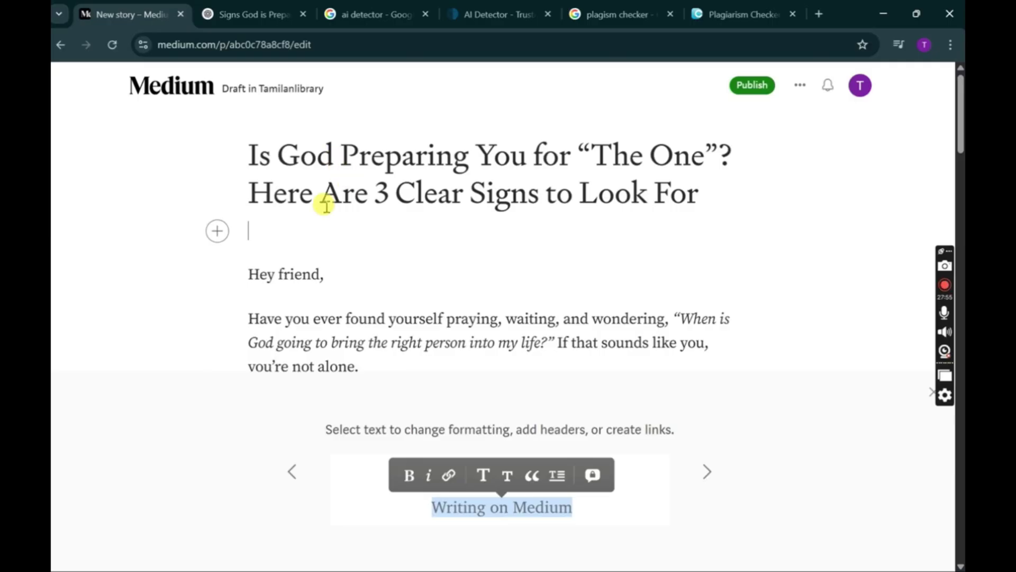
Insert the Untitled design JPG from Downloads below the story title and lay it out at text-column width.
{"action": "left_click", "coordinate": [218, 233]}
{"action": "left_click", "coordinate": [261, 232]}
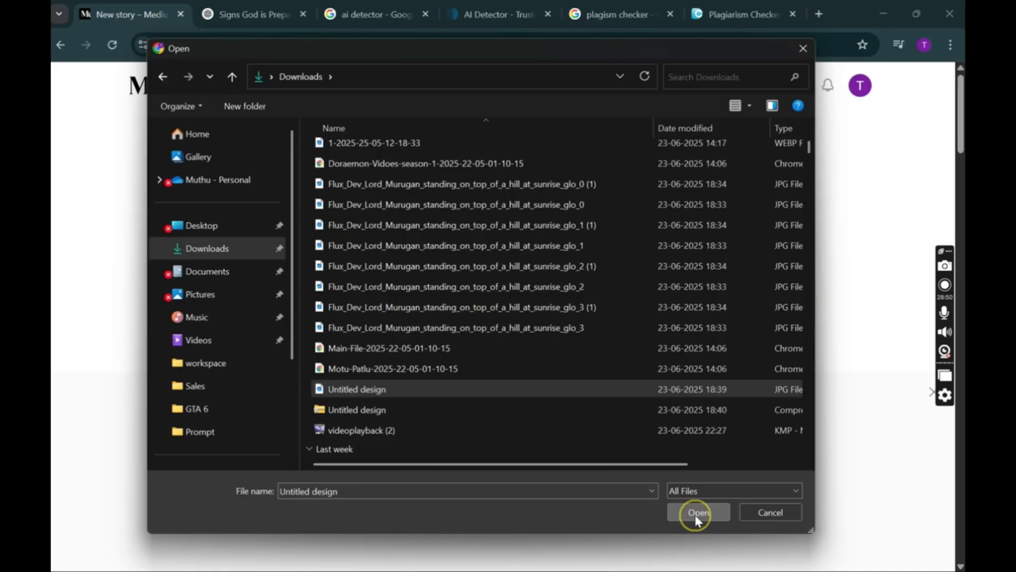
{"action": "left_click", "coordinate": [698, 512]}
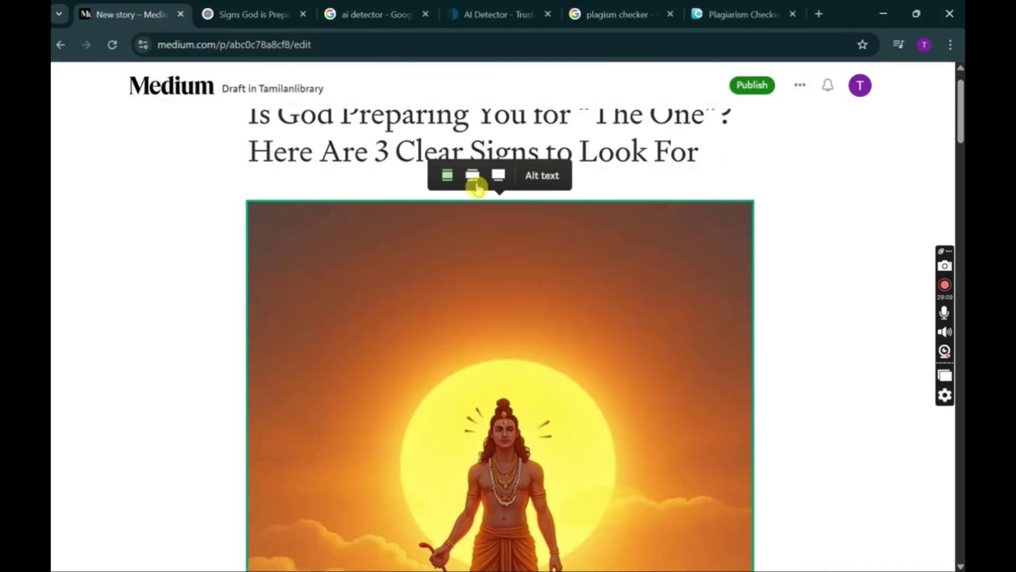
{"action": "left_click", "coordinate": [473, 181]}
{"action": "left_click", "coordinate": [455, 183]}
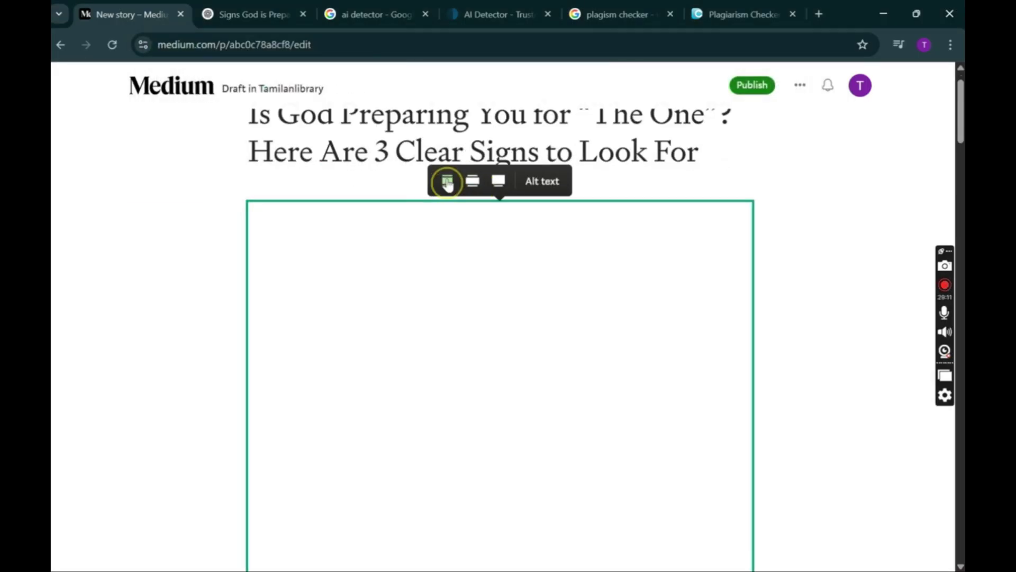
{"action": "left_click", "coordinate": [498, 179]}
{"action": "left_click", "coordinate": [464, 177]}
Review the draft from the inserted image through the three signs to the closing prayer link and sign-off.
{"action": "scroll", "coordinate": [776, 254], "scroll_direction": "down", "scroll_amount": 5}
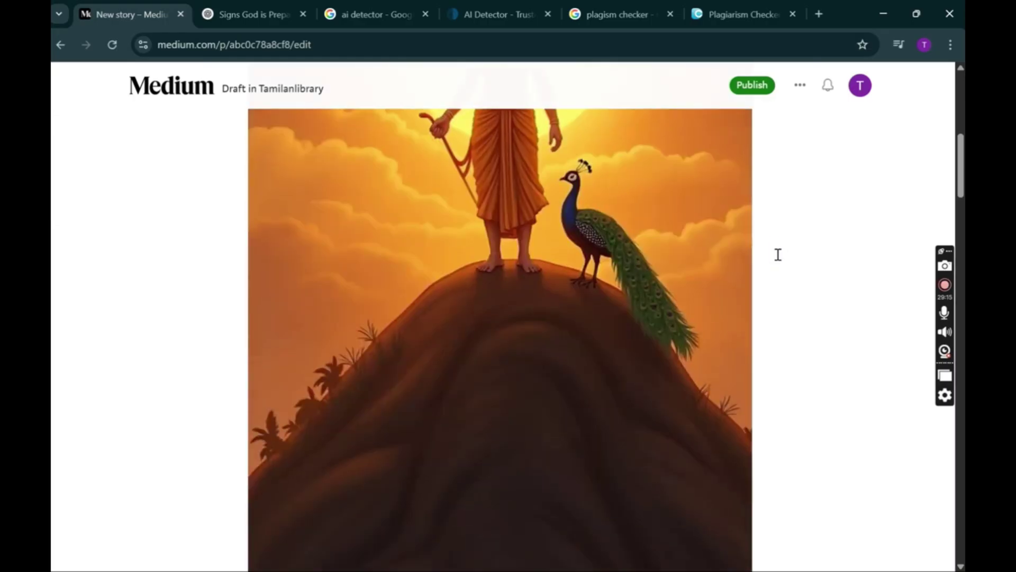
{"action": "scroll", "coordinate": [776, 254], "scroll_direction": "up", "scroll_amount": 3}
{"action": "scroll", "coordinate": [776, 254], "scroll_direction": "down", "scroll_amount": 10}
{"action": "scroll", "coordinate": [551, 273], "scroll_direction": "up", "scroll_amount": 6}
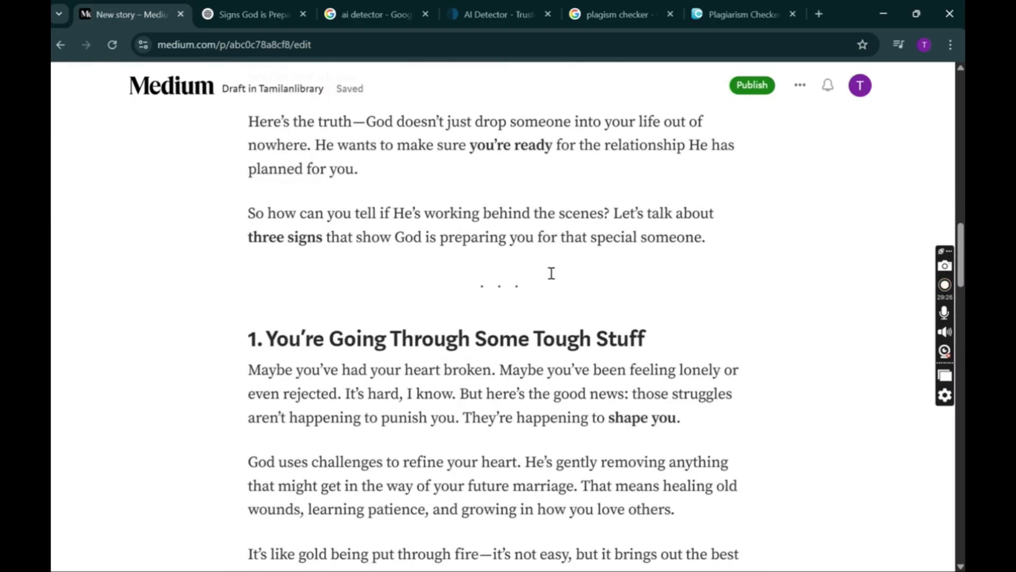
{"action": "scroll", "coordinate": [551, 273], "scroll_direction": "down", "scroll_amount": 14}
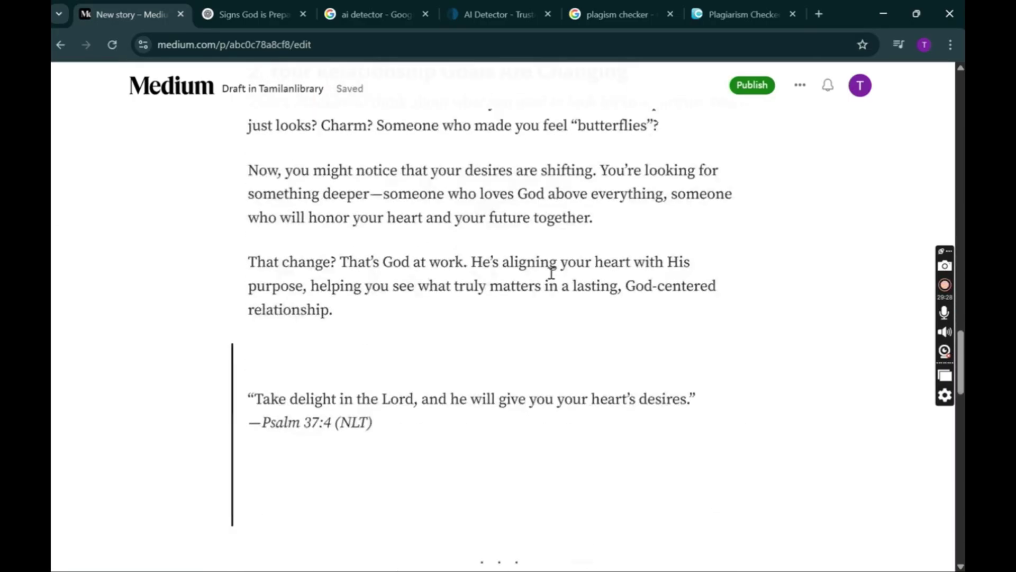
{"action": "scroll", "coordinate": [551, 273], "scroll_direction": "down", "scroll_amount": 17}
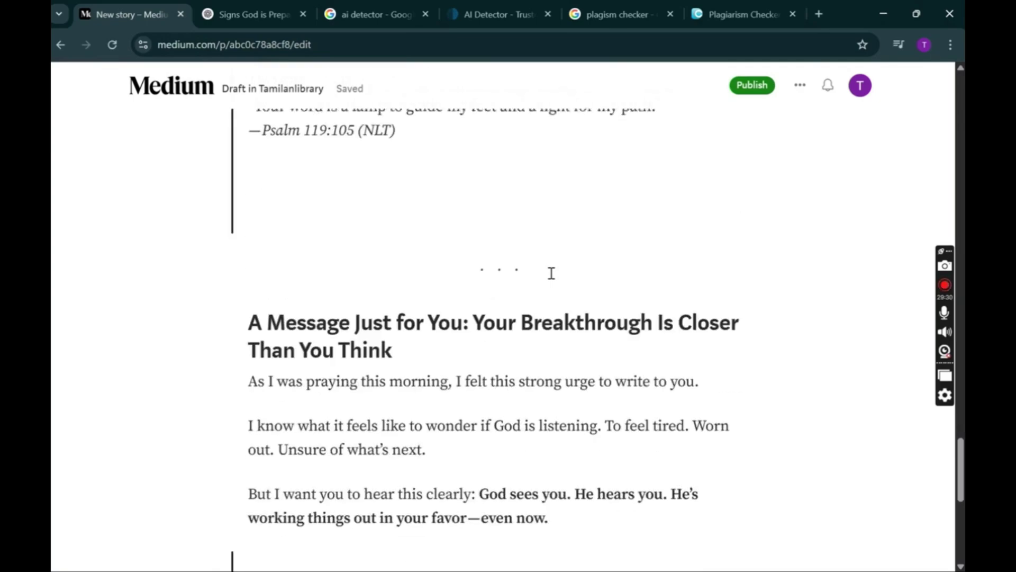
{"action": "scroll", "coordinate": [551, 273], "scroll_direction": "down", "scroll_amount": 8}
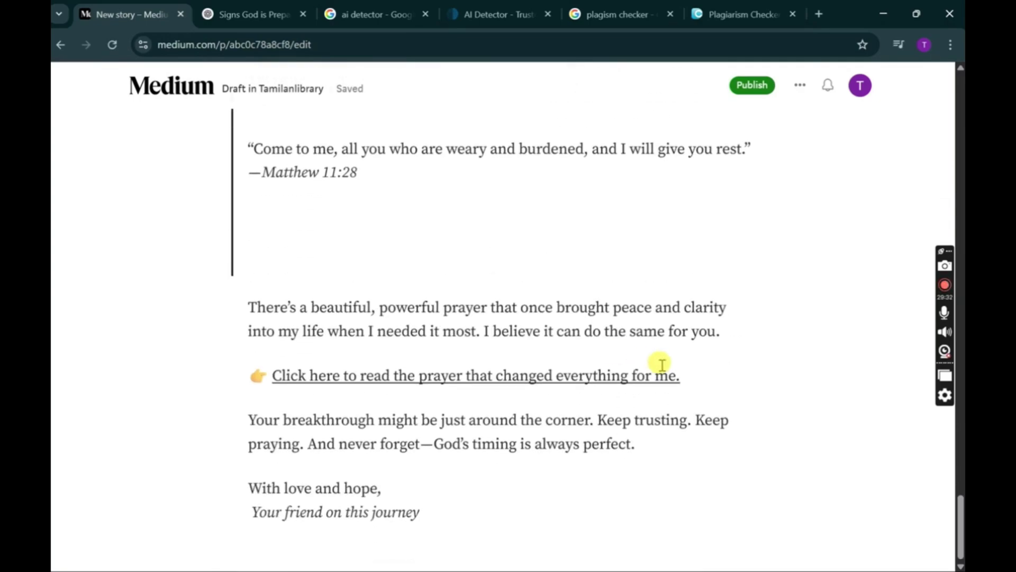
{"action": "left_click", "coordinate": [656, 375]}
{"action": "scroll", "coordinate": [733, 239], "scroll_direction": "up", "scroll_amount": 20}
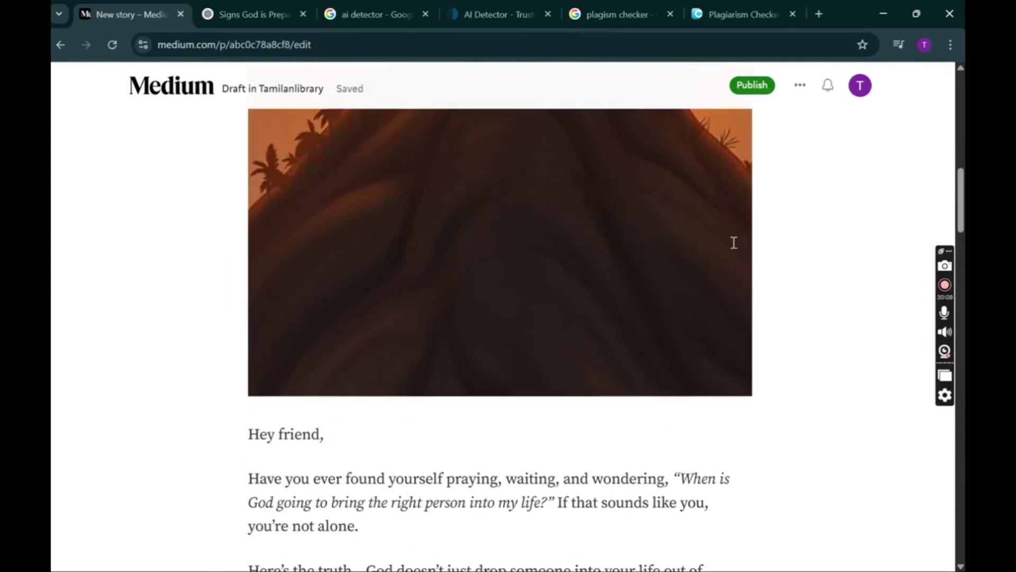
Add the topic Devotional to the story and publish it immediately.
{"action": "scroll", "coordinate": [734, 243], "scroll_direction": "up", "scroll_amount": 5}
{"action": "left_click", "coordinate": [757, 95]}
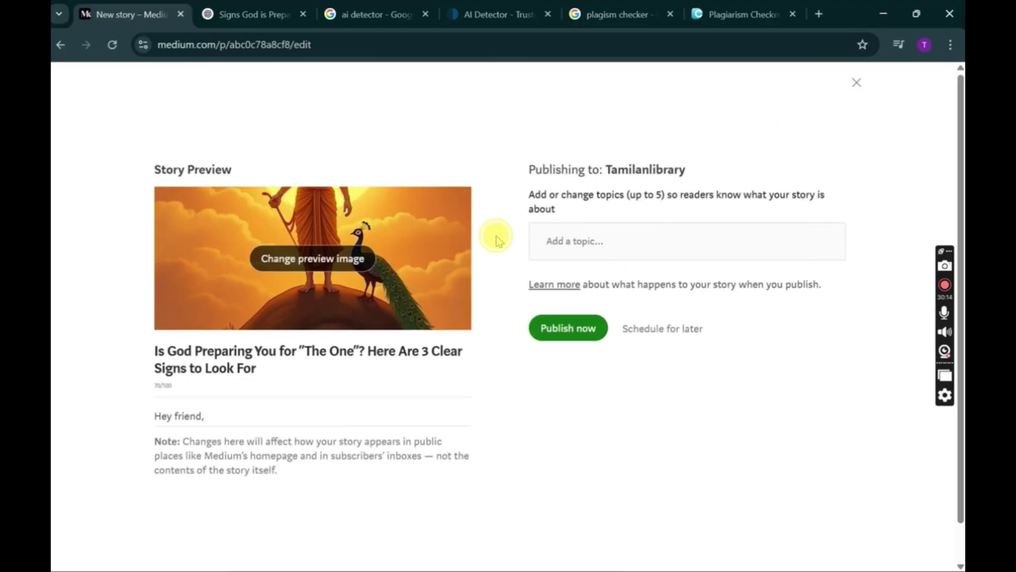
{"action": "left_click", "coordinate": [564, 241]}
{"action": "type", "text": "Devotional"}
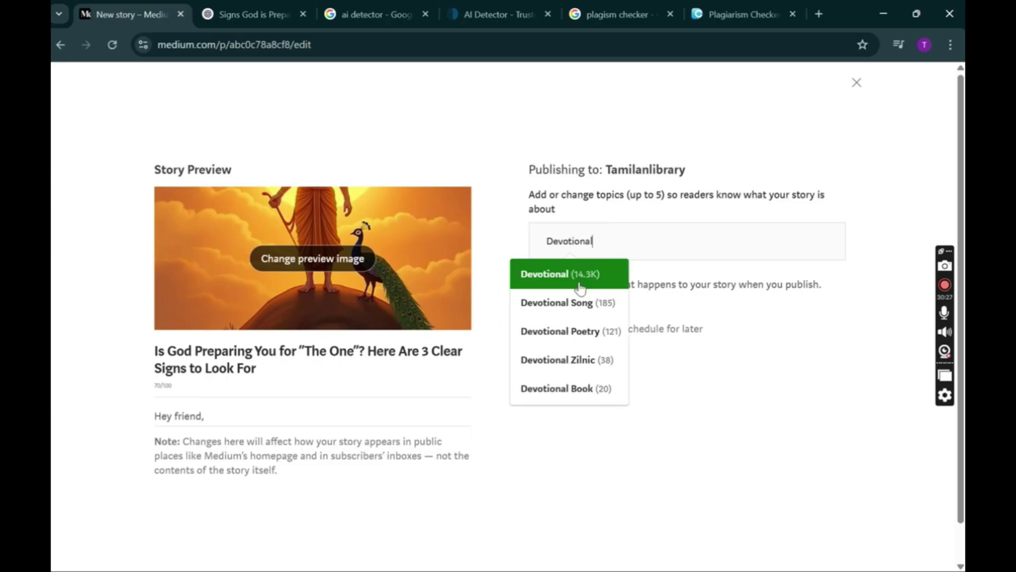
{"action": "left_click", "coordinate": [580, 287]}
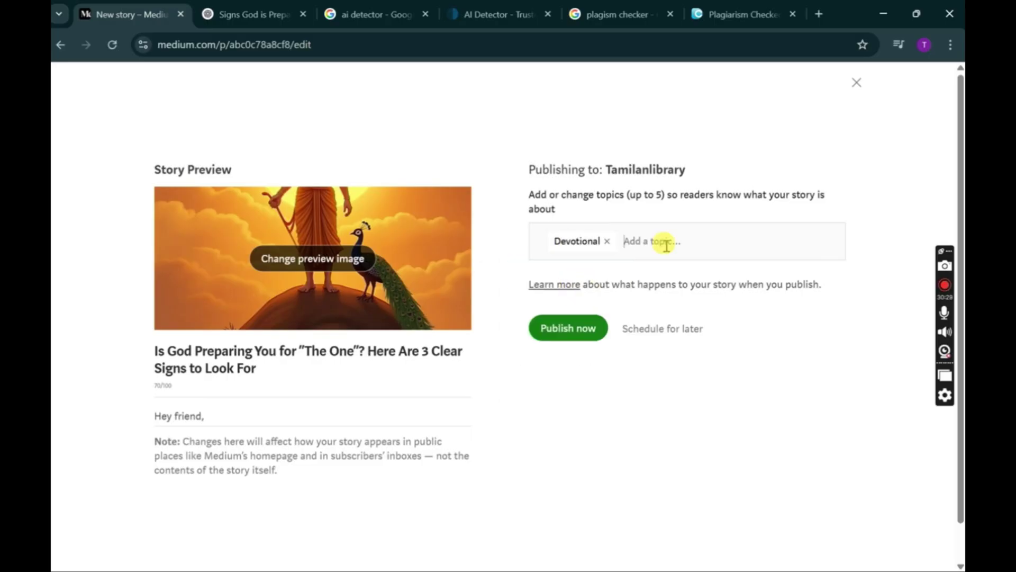
{"action": "left_click", "coordinate": [585, 335]}
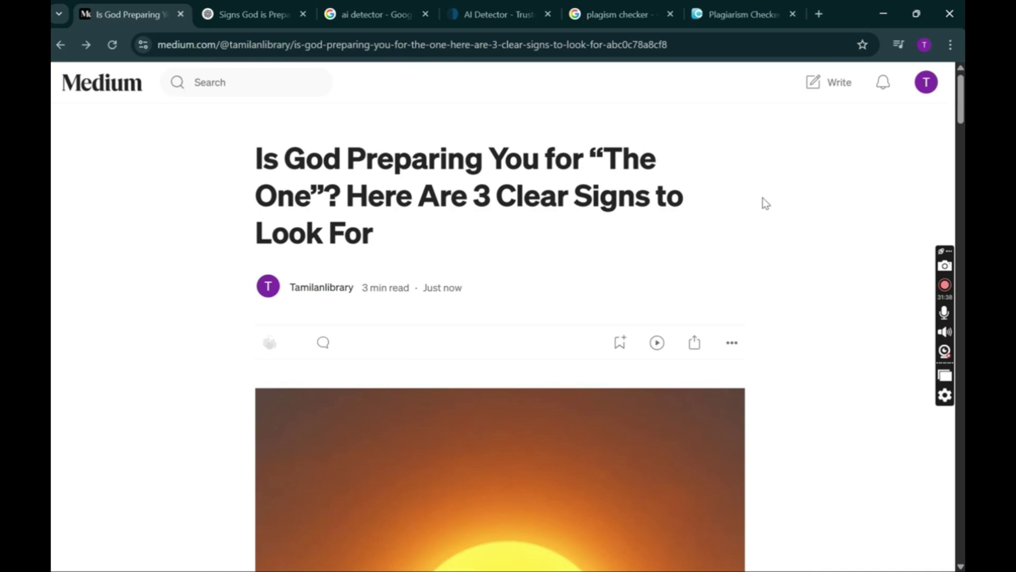
Open the Medium Partner Program page for the account and start an application.
{"action": "left_click", "coordinate": [925, 84]}
{"action": "scroll", "coordinate": [857, 307], "scroll_direction": "down", "scroll_amount": 1}
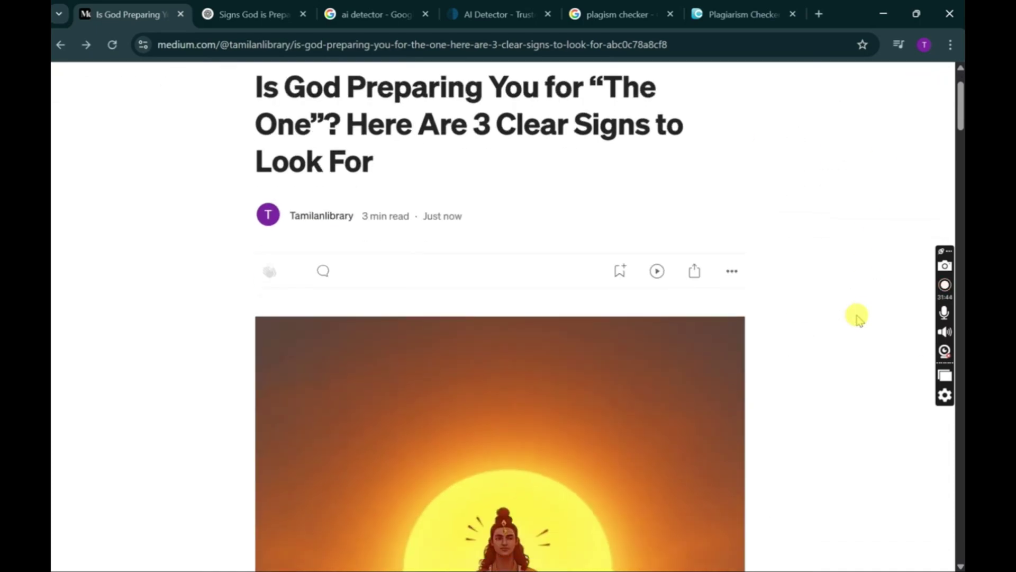
{"action": "scroll", "coordinate": [885, 154], "scroll_direction": "up", "scroll_amount": 1}
{"action": "left_click", "coordinate": [925, 82]}
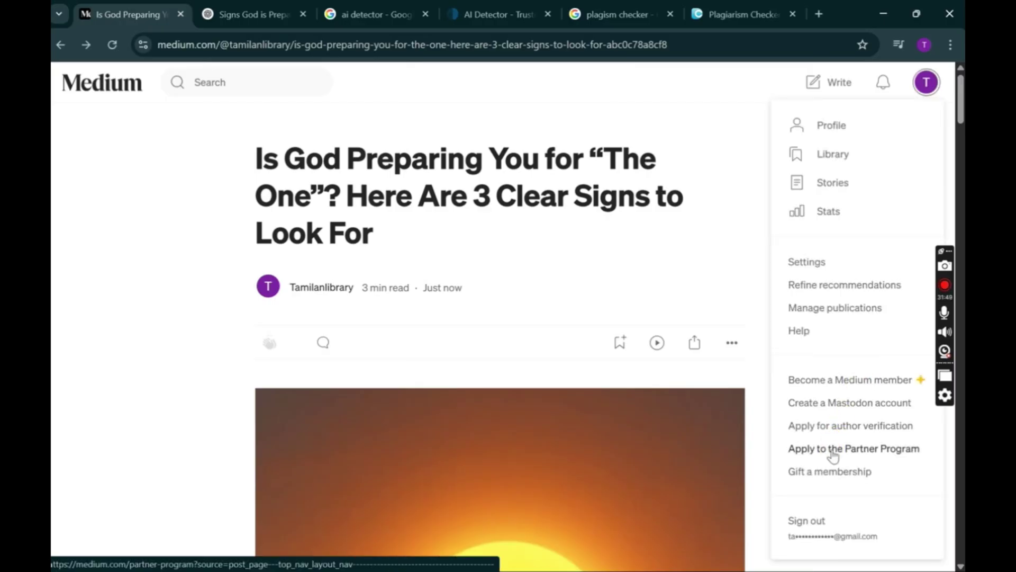
{"action": "left_click", "coordinate": [833, 448]}
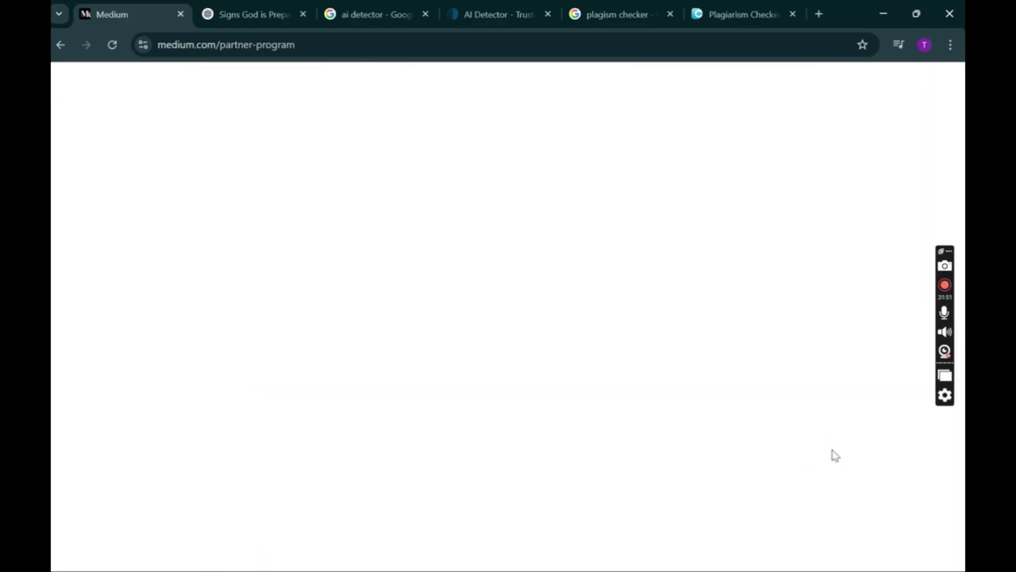
{"action": "scroll", "coordinate": [301, 366], "scroll_direction": "down", "scroll_amount": 4}
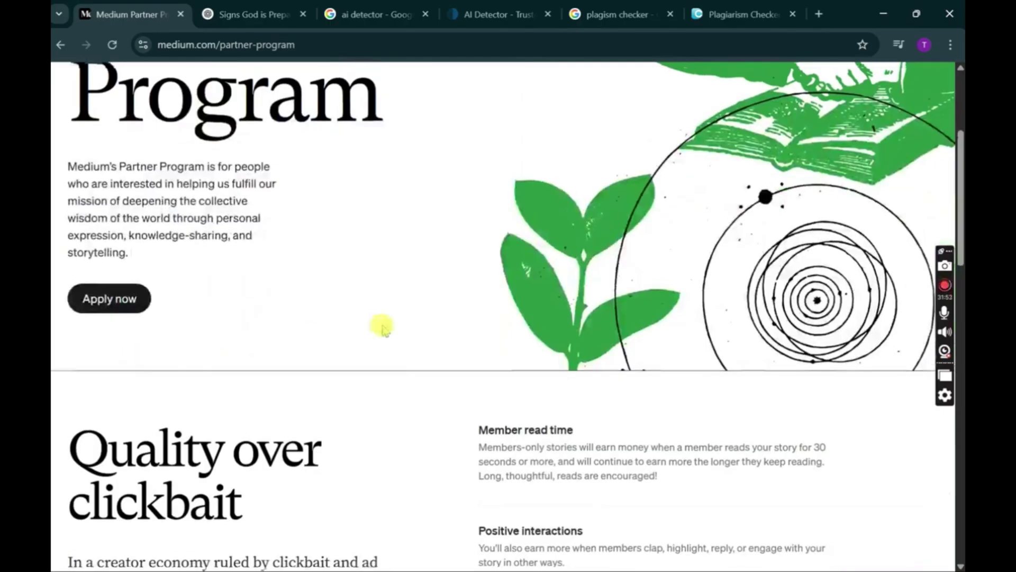
{"action": "scroll", "coordinate": [381, 324], "scroll_direction": "up", "scroll_amount": 4}
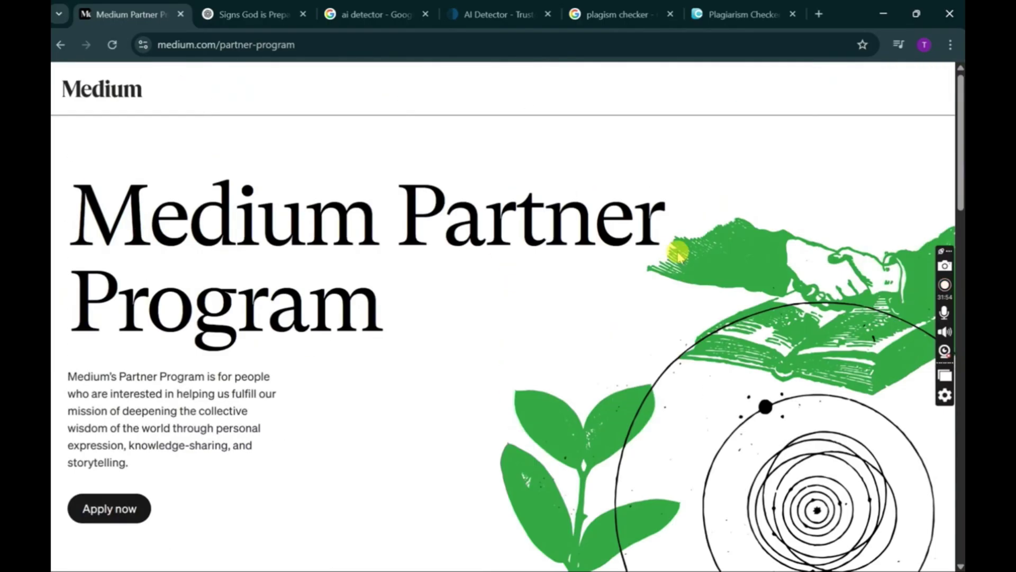
{"action": "left_click", "coordinate": [125, 508]}
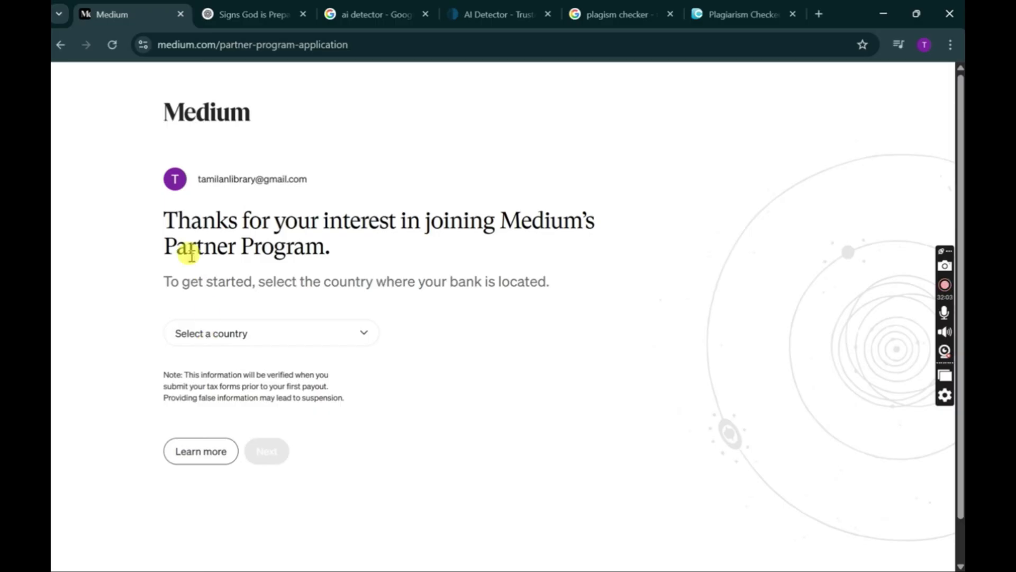
Choose India as the country where the bank is located and submit it for the Partner Program eligibility check.
{"action": "left_click", "coordinate": [233, 334]}
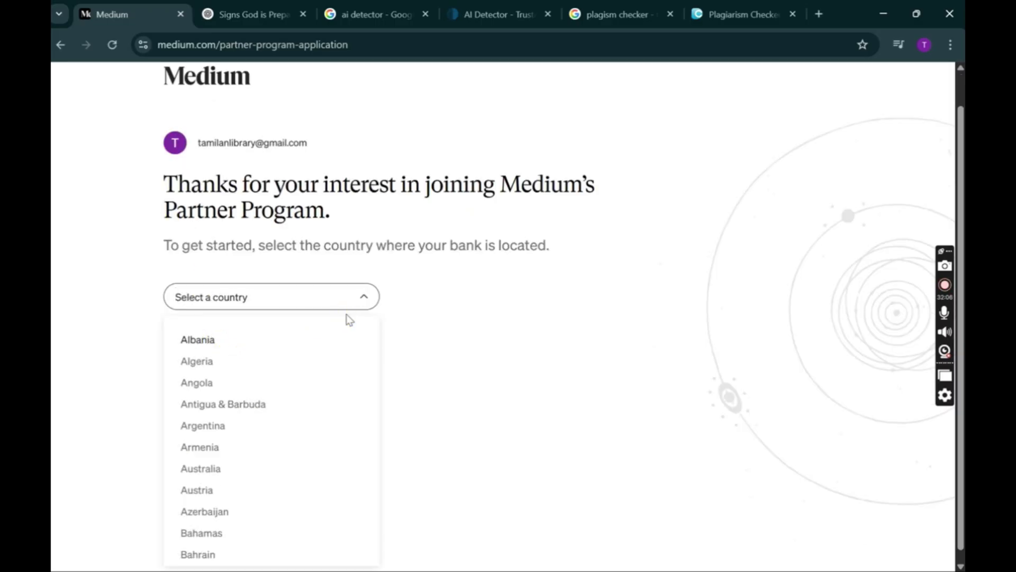
{"action": "type", "text": "ind"}
{"action": "left_click", "coordinate": [204, 342]}
{"action": "left_click", "coordinate": [257, 412]}
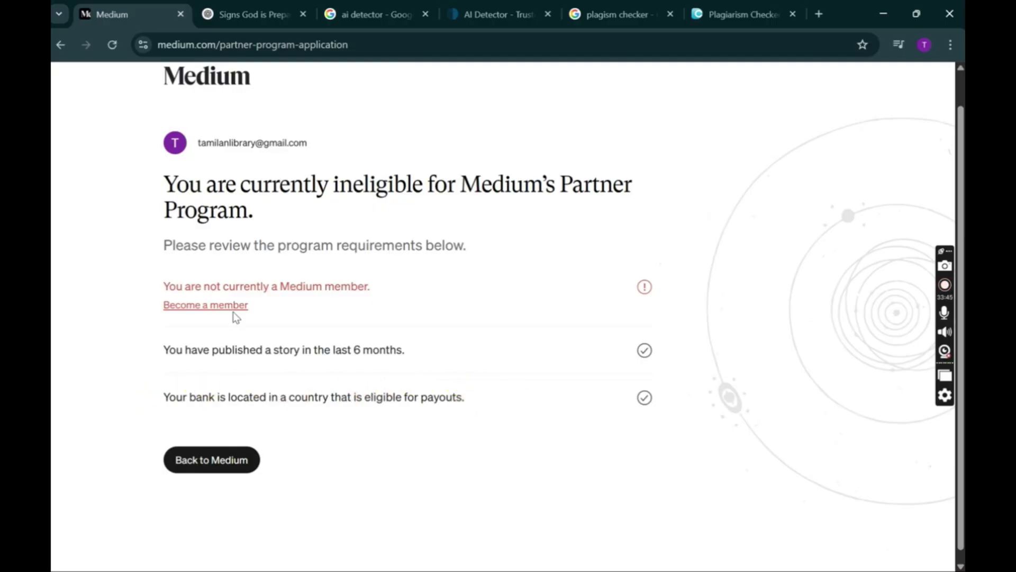
Open the Medium membership plans from the unmet membership requirement and look over the annual Member and Friend options.
{"action": "left_click", "coordinate": [218, 309]}
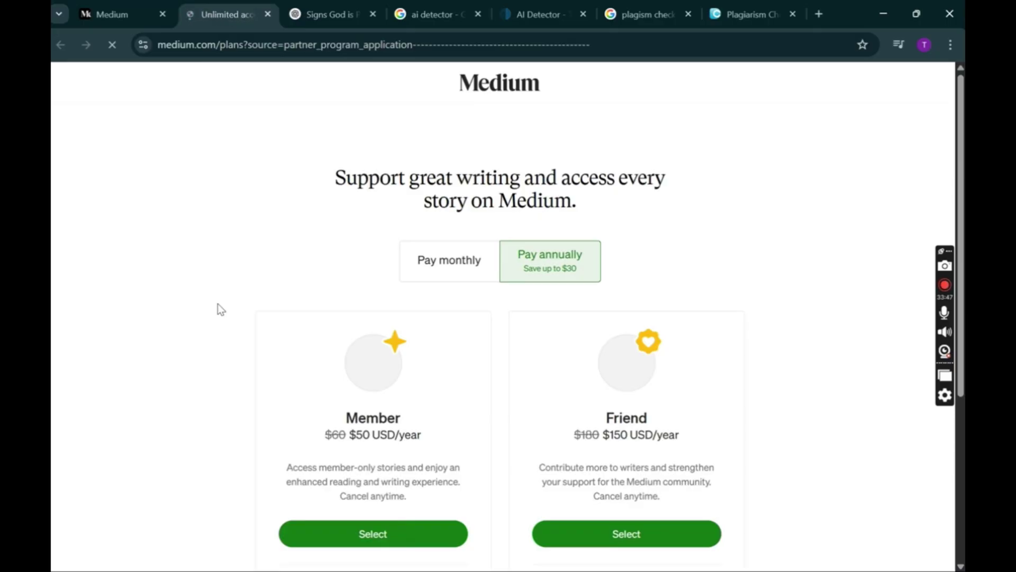
{"action": "scroll", "coordinate": [760, 336], "scroll_direction": "down", "scroll_amount": 3}
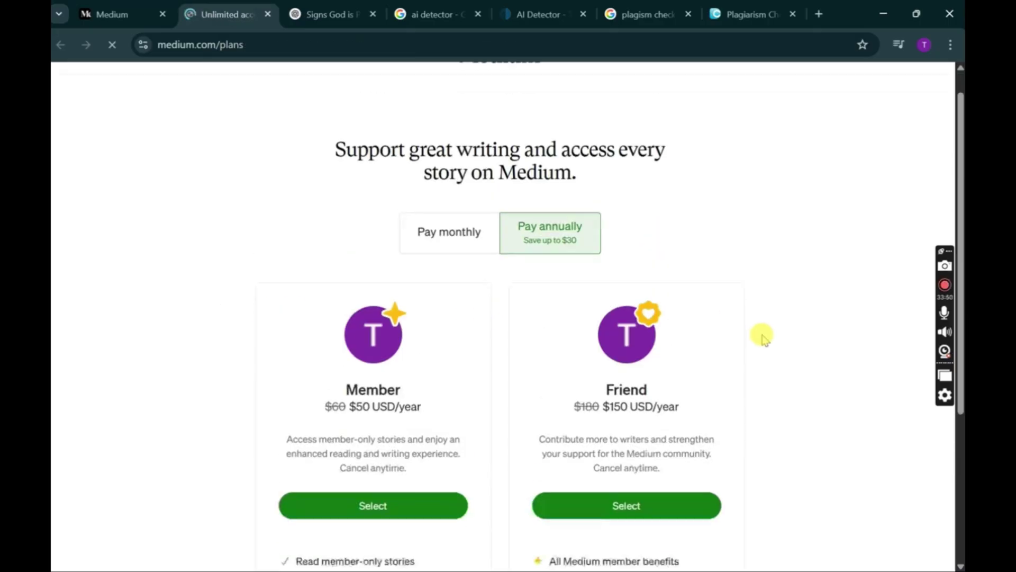
{"action": "scroll", "coordinate": [762, 334], "scroll_direction": "down", "scroll_amount": 3}
{"action": "scroll", "coordinate": [400, 251], "scroll_direction": "up", "scroll_amount": 5}
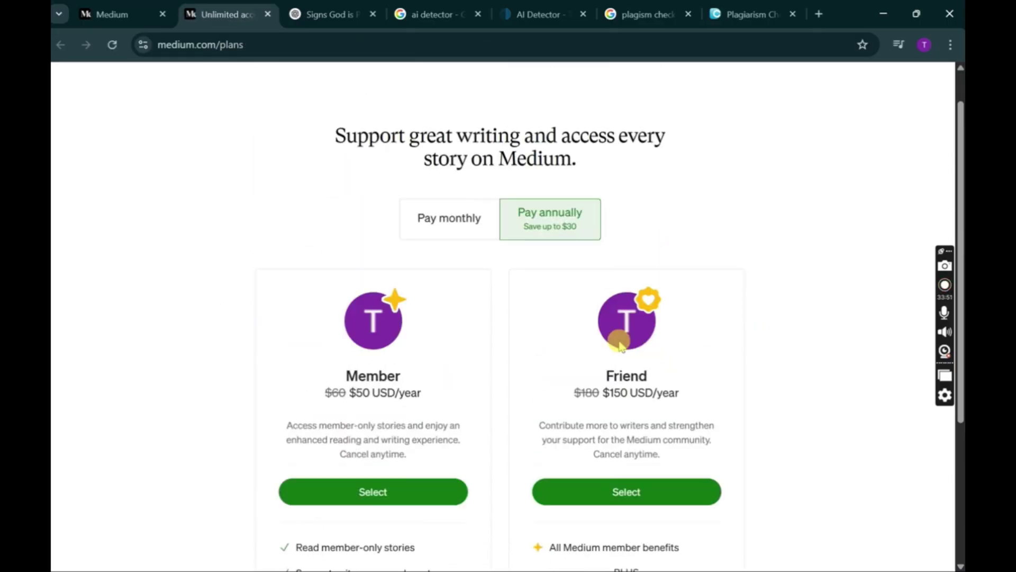
Switch the membership plans to monthly payment and compare the prices and benefits of Member and Friend.
{"action": "left_click", "coordinate": [439, 223]}
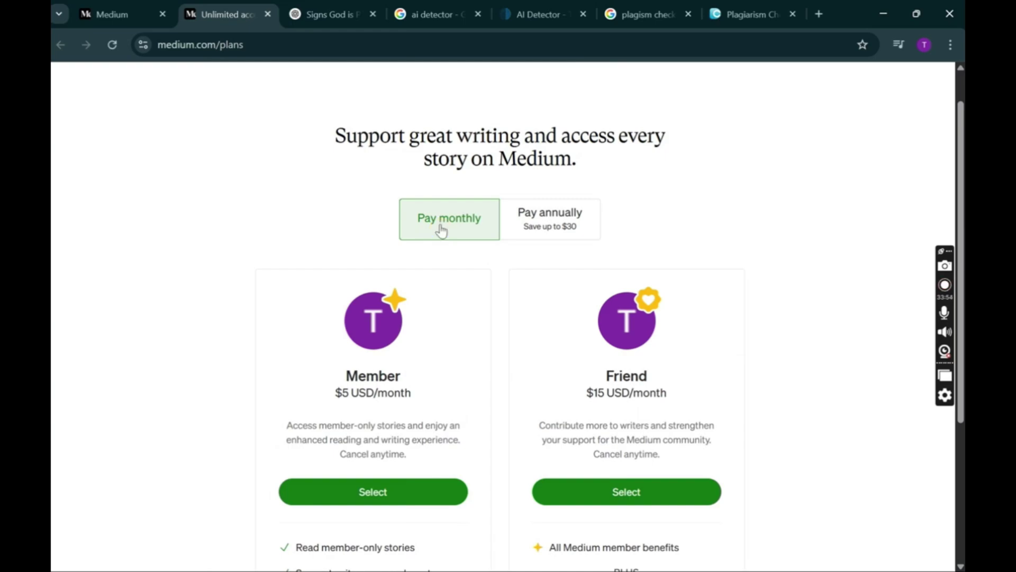
{"action": "left_click", "coordinate": [442, 227]}
{"action": "scroll", "coordinate": [720, 280], "scroll_direction": "down", "scroll_amount": 2}
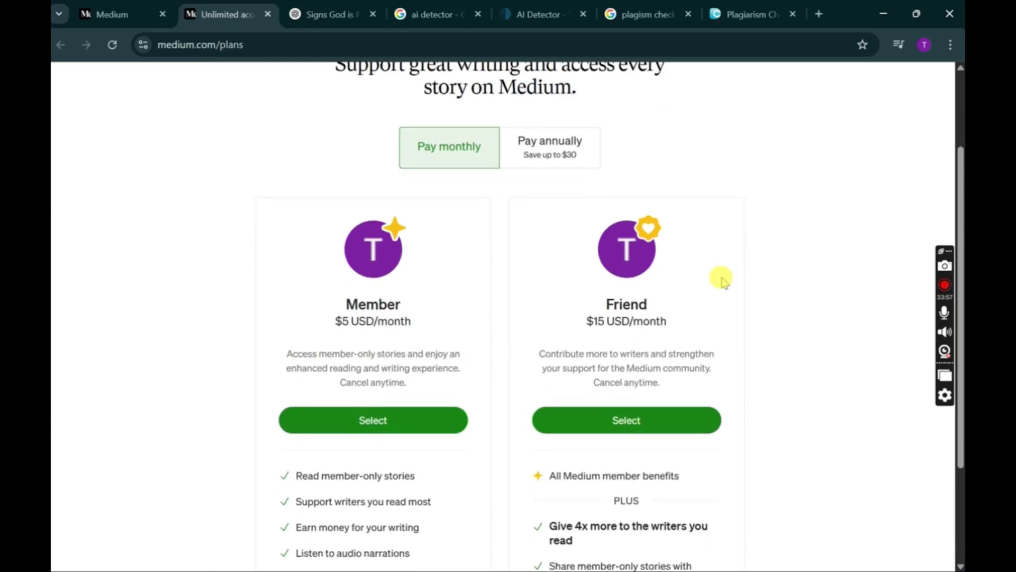
{"action": "scroll", "coordinate": [723, 281], "scroll_direction": "down", "scroll_amount": 3}
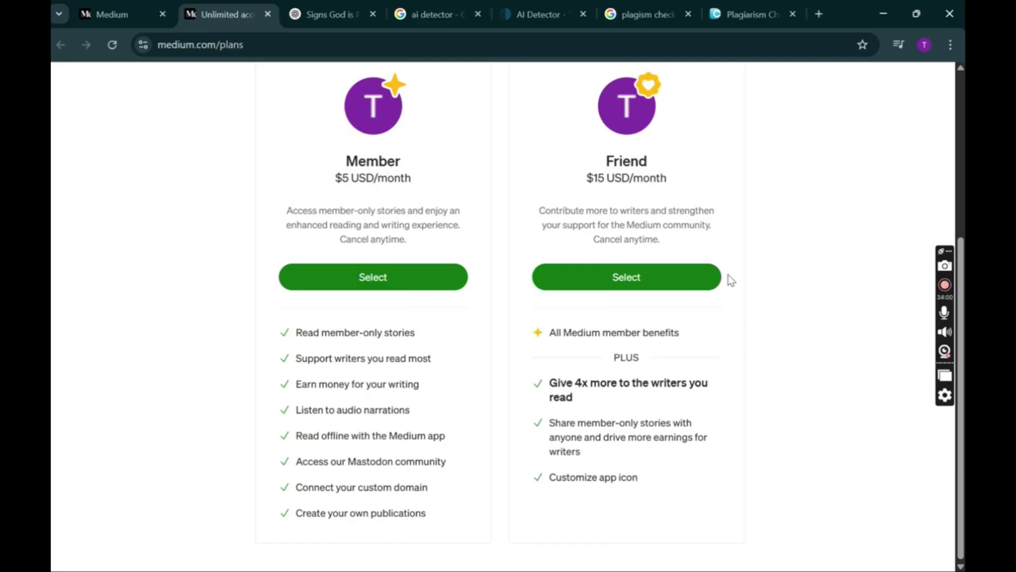
{"action": "left_click", "coordinate": [746, 265]}
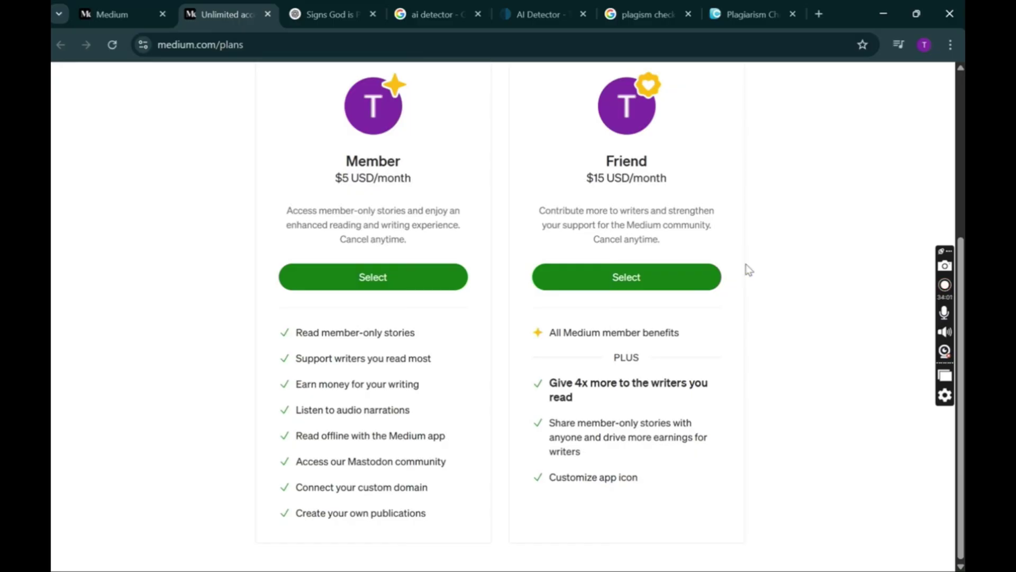